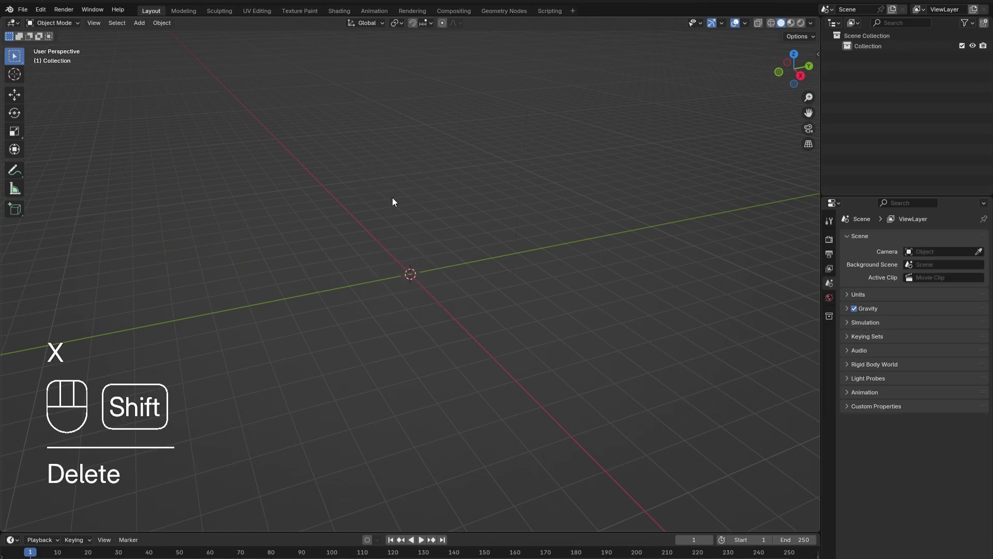
- Add a cylinder mesh at the scene origin and switch to the Right Orthographic view
key("shift+a")
mouse_move(389, 210)
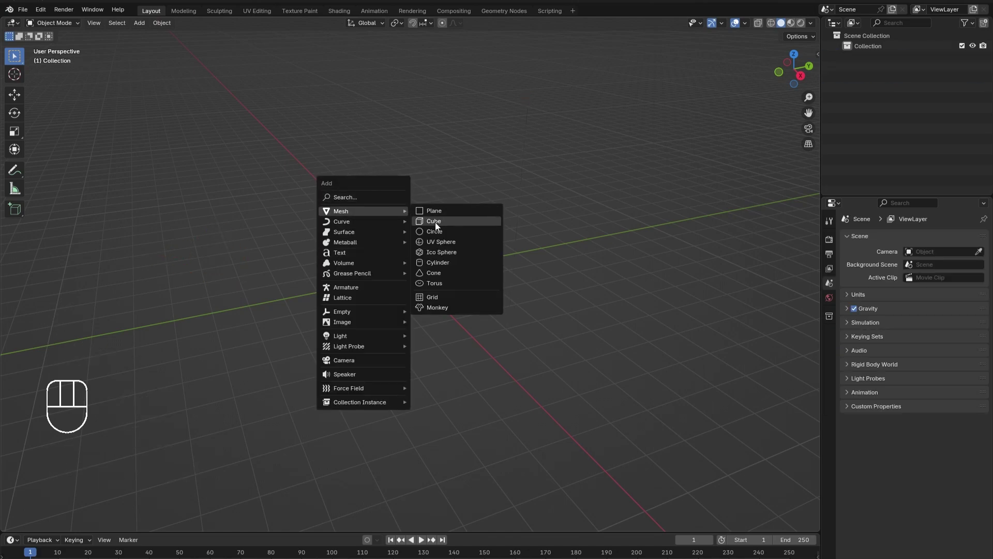
left_click(441, 263)
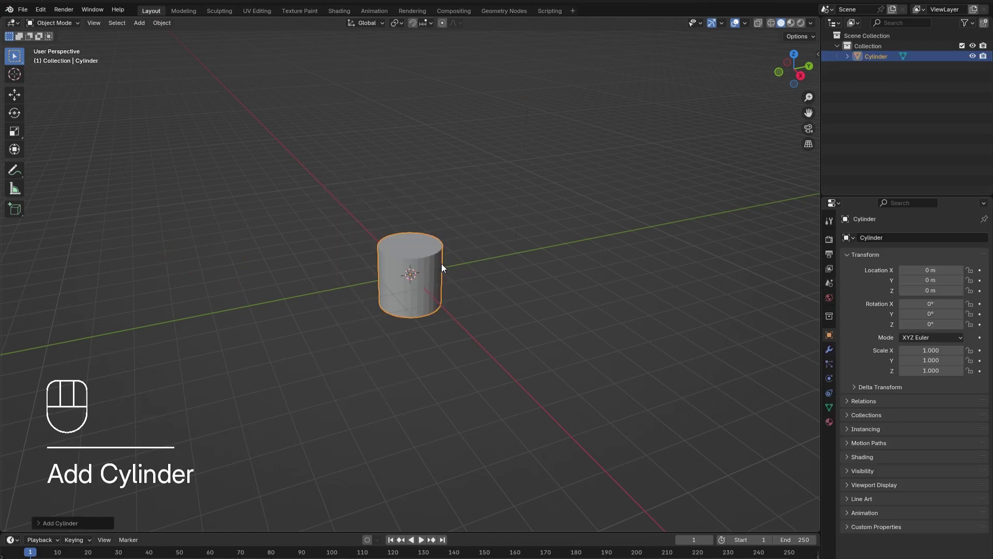
left_click(800, 75)
- Stretch the cylinder vertically in Edit Mode to make it taller
key("Tab")
scroll(403, 274, "up", 3)
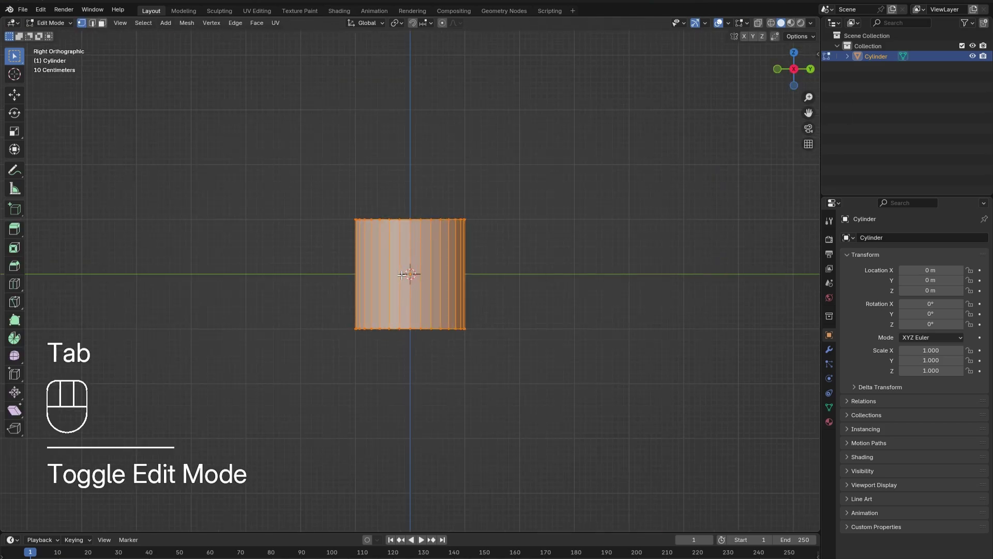
key("s")
key("z")
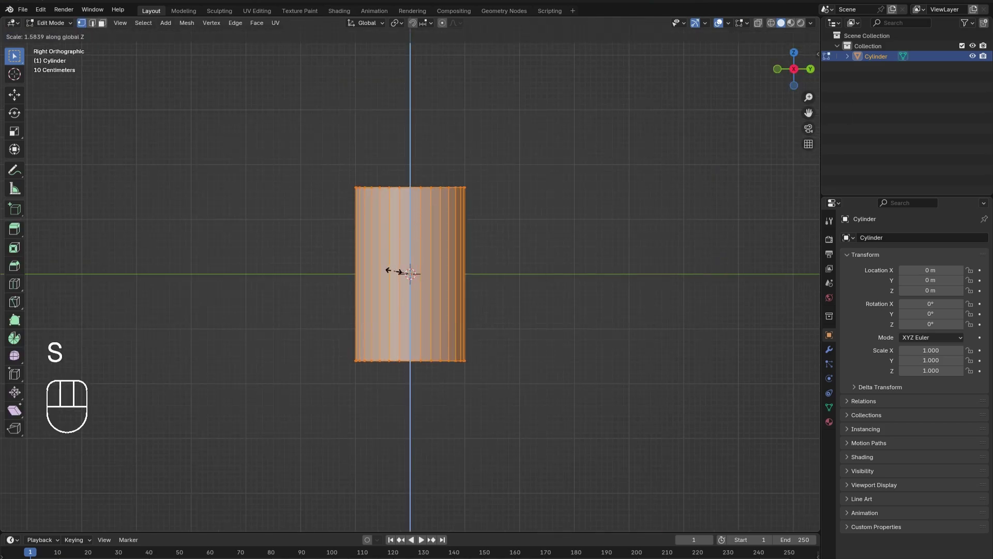
left_click(394, 271)
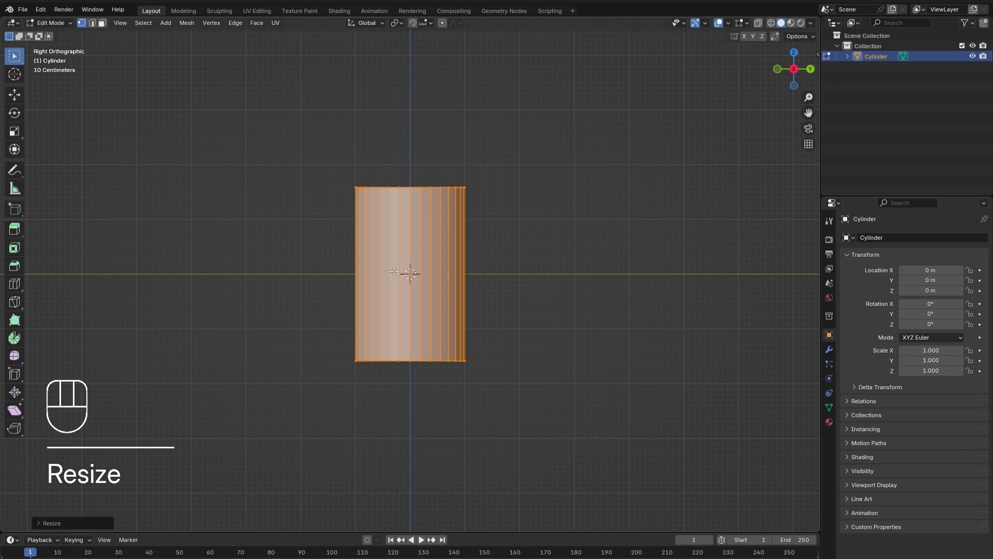
- Extrude the top loop inward into a narrower ring, then extrude it upward as the neck
left_click(396, 187, "alt")
key("e")
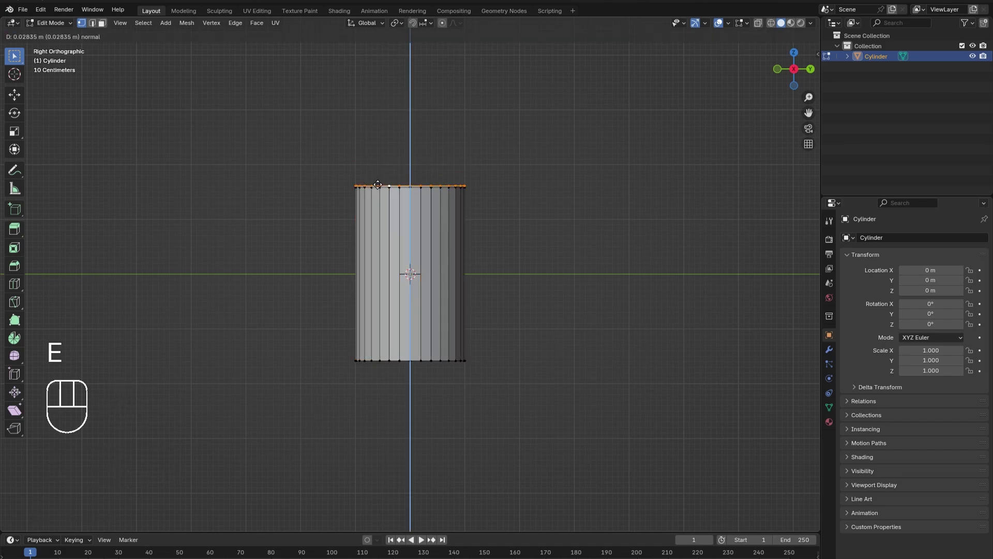
right_click(381, 167)
key("s")
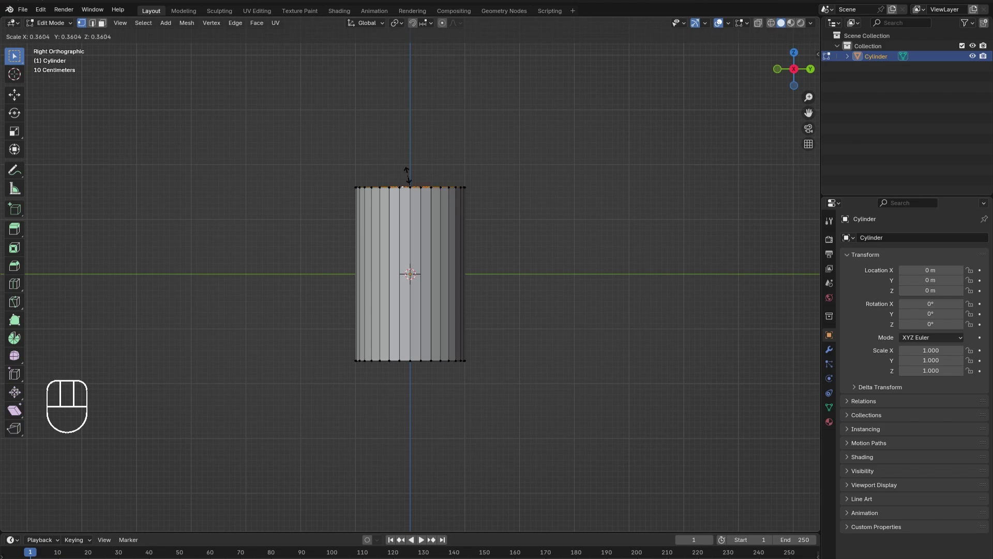
right_click(408, 175)
key("g")
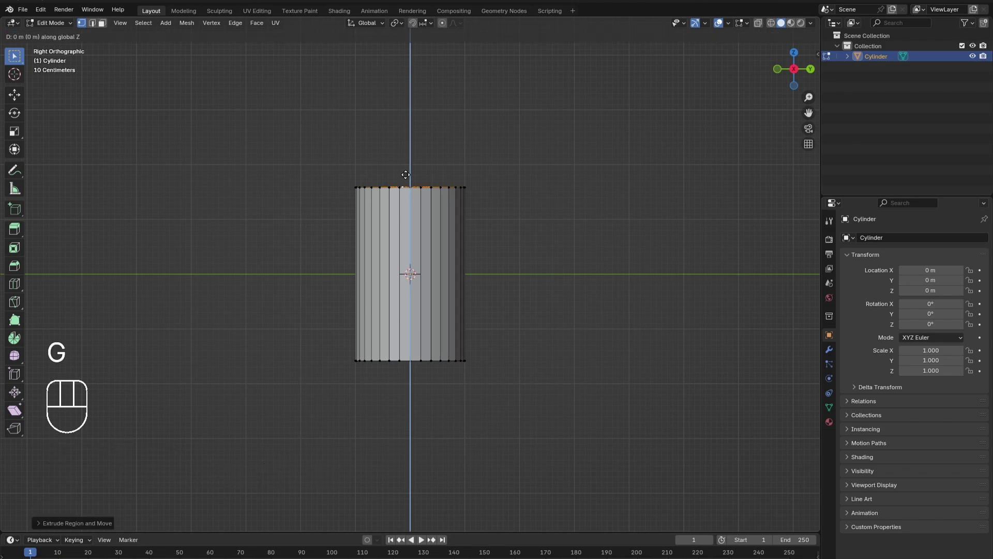
left_click(406, 171)
key("e")
key("z")
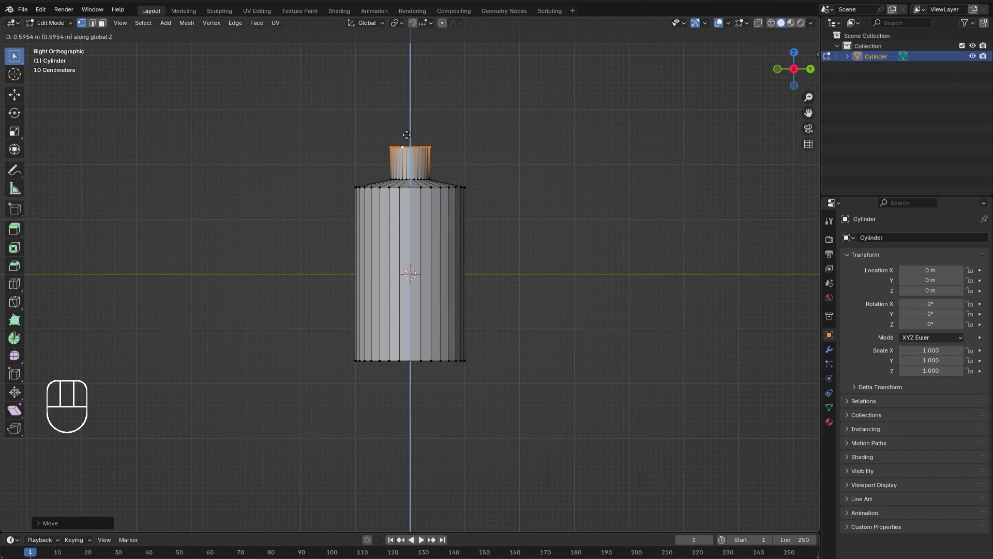
- Raise the neck, then bevel the bottom and shoulder edge loops into rounded curves
left_click(407, 134)
left_click(383, 361, "alt")
key("ctrl+b")
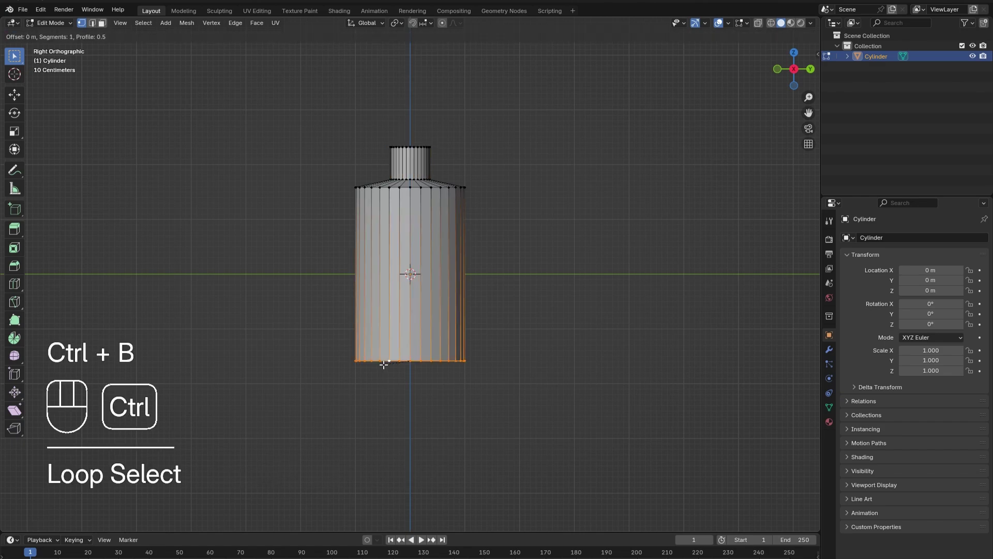
scroll(350, 342, "up", 10)
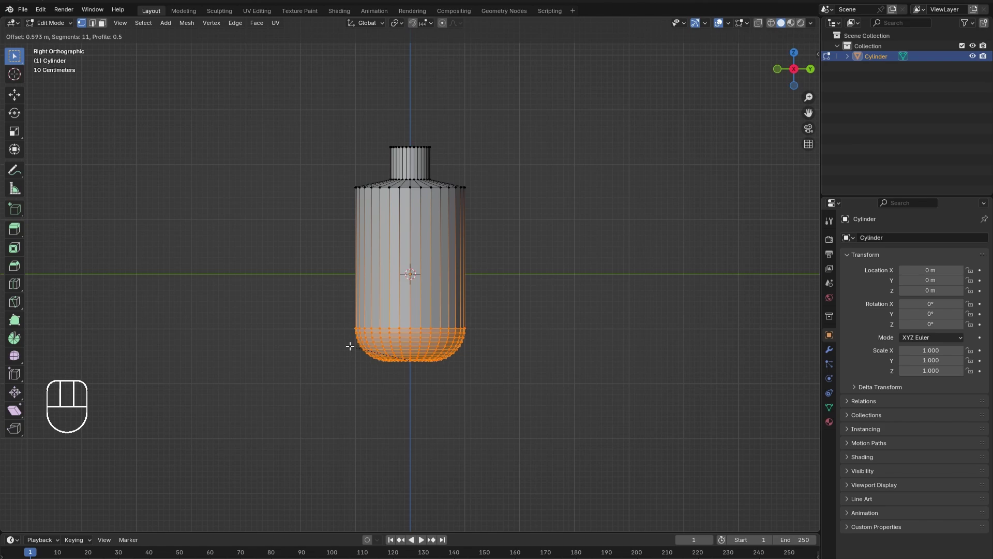
left_click(350, 345)
left_click(380, 198, "alt")
left_click(383, 189, "alt")
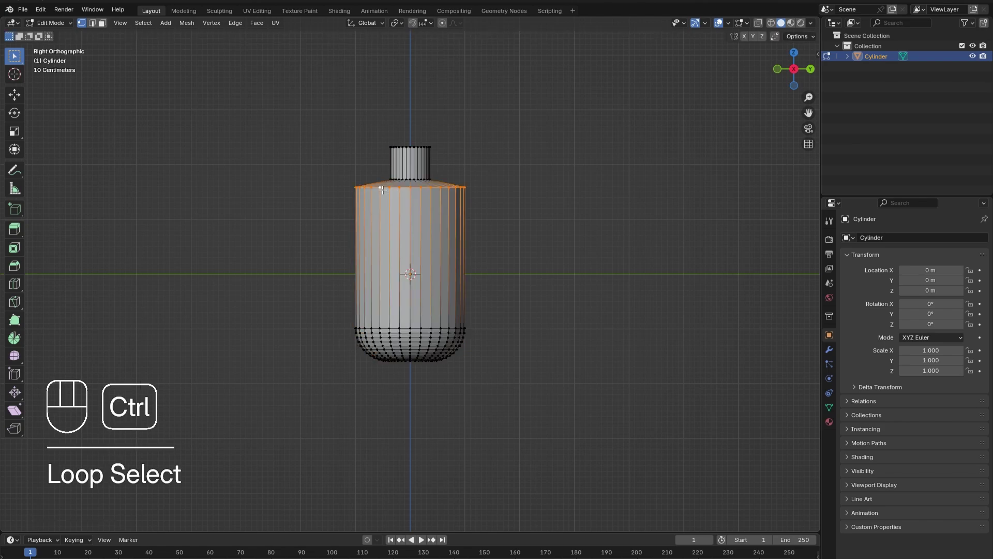
key("ctrl+b")
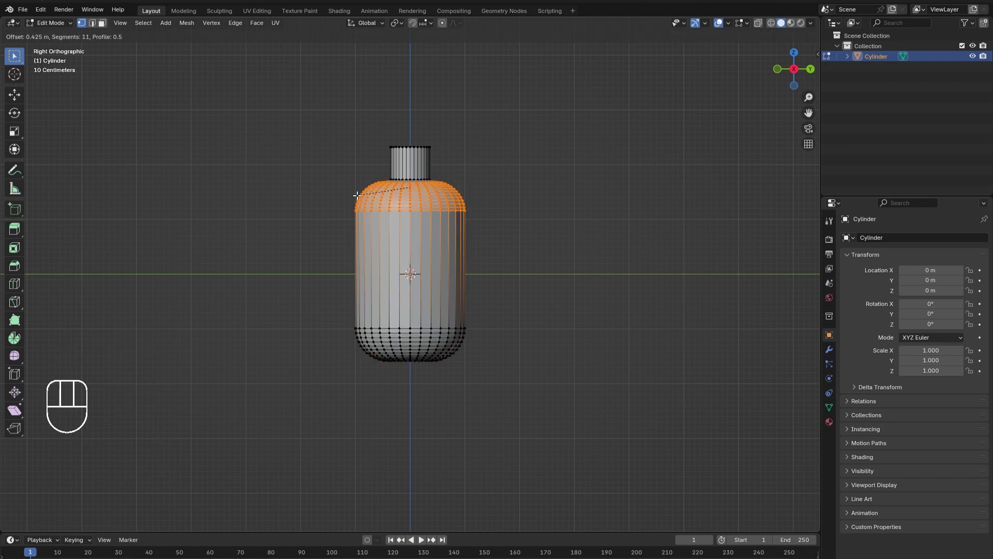
scroll(358, 196, "down", 11)
left_click(358, 196)
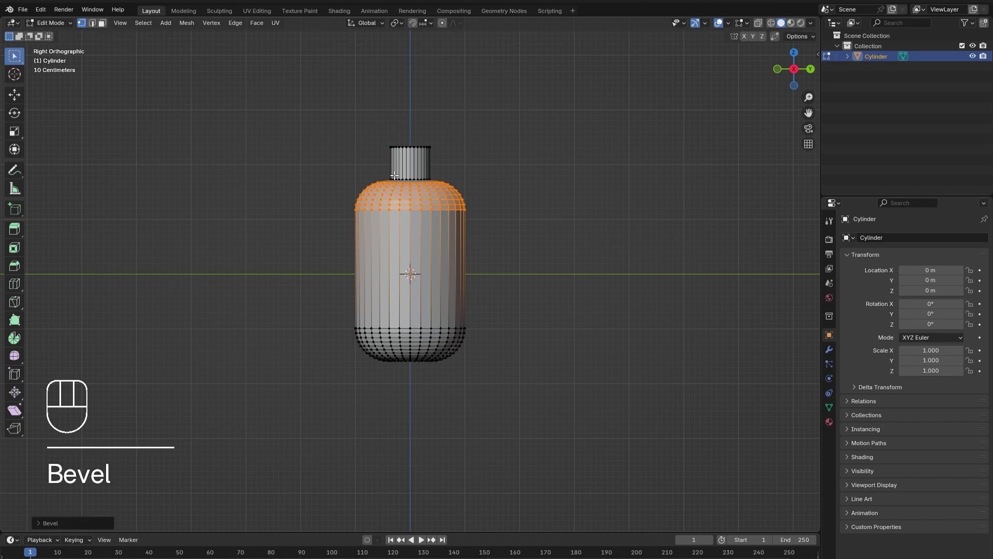
- Bevel the edge loop at the neck base to round the joint
middle_click_drag(372, 259, 397, 273)
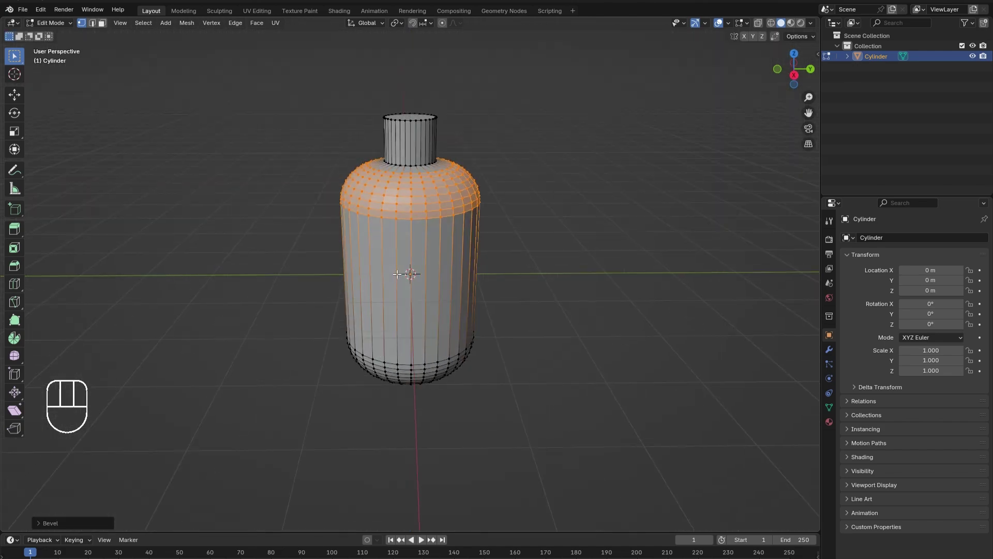
left_click(402, 165, "alt")
key("ctrl+b")
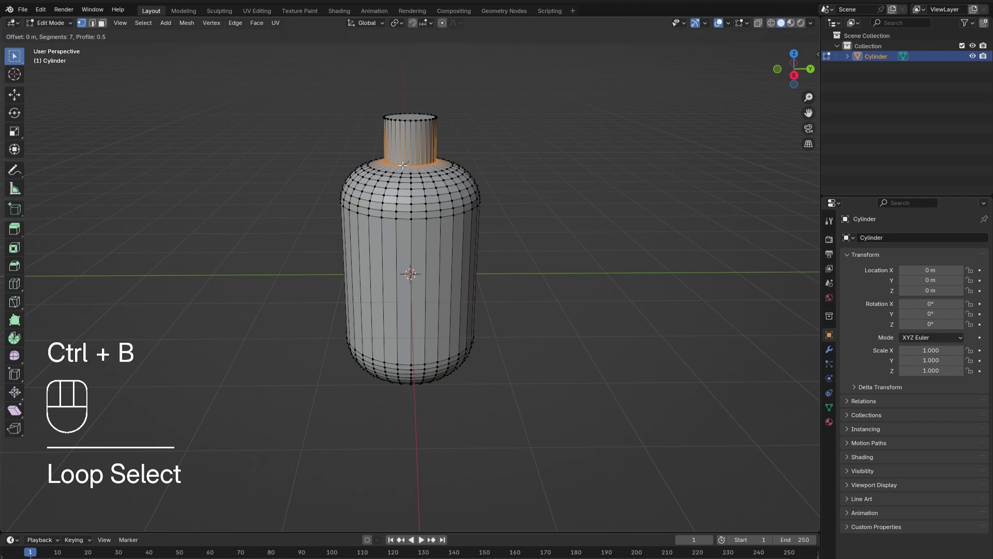
left_click(390, 162)
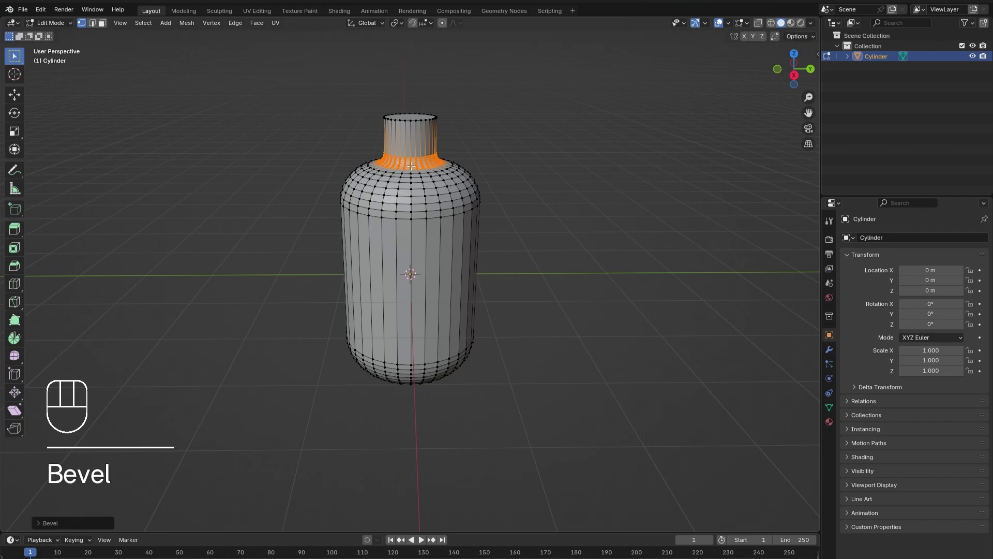
left_click(412, 165)
- Add a Solidify modifier giving the bottle 0.12 m walls and apply it
key("Tab")
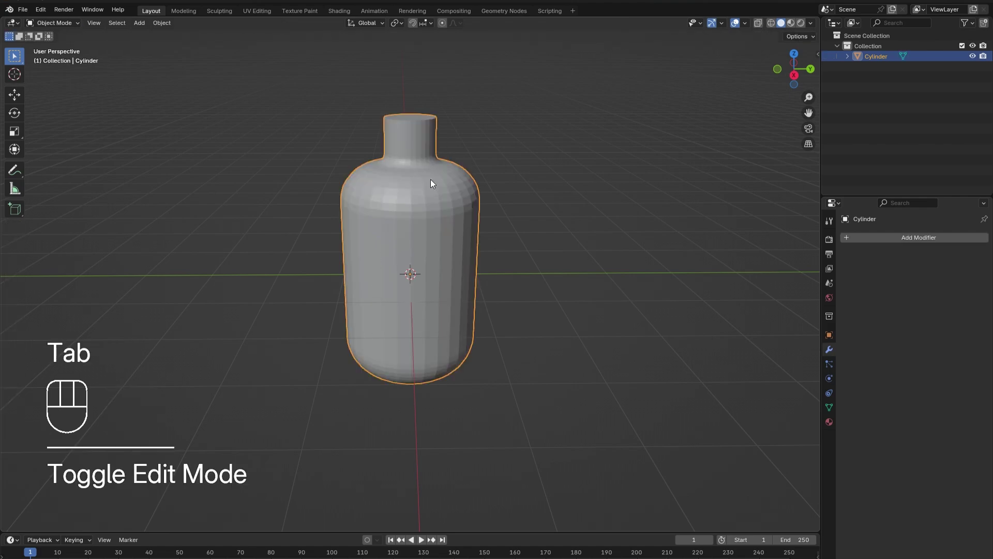
left_click(851, 238)
mouse_move(851, 236)
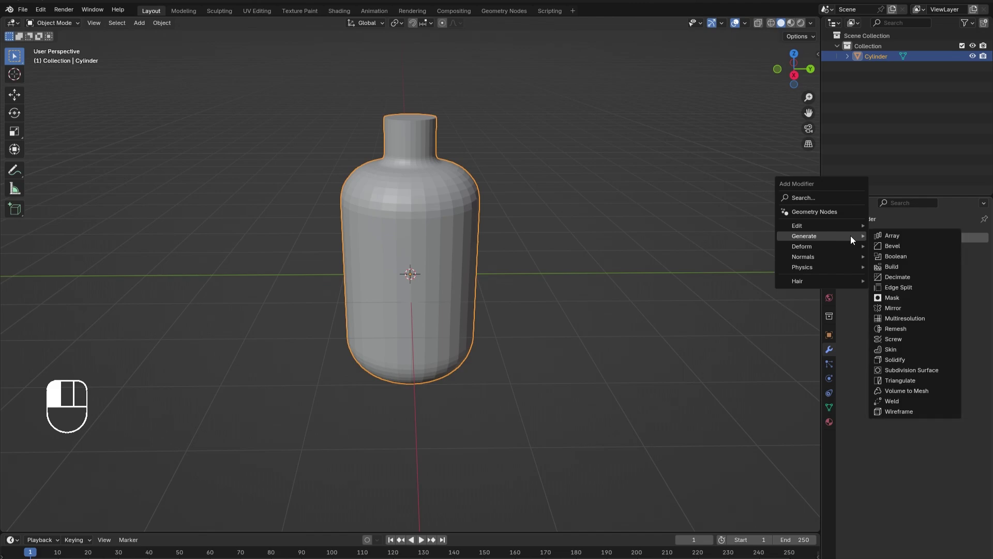
left_click(904, 359)
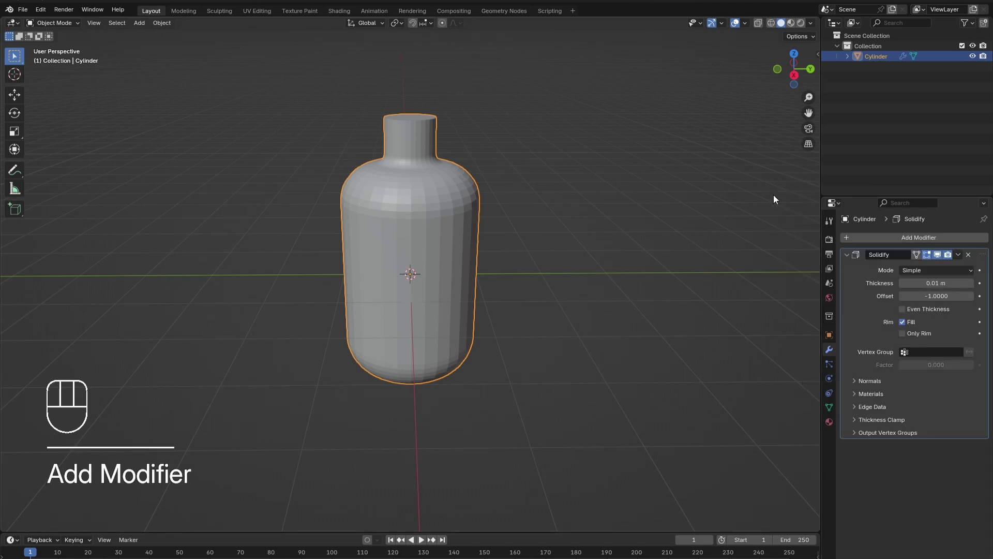
left_click(759, 21)
scroll(467, 192, "up", 4)
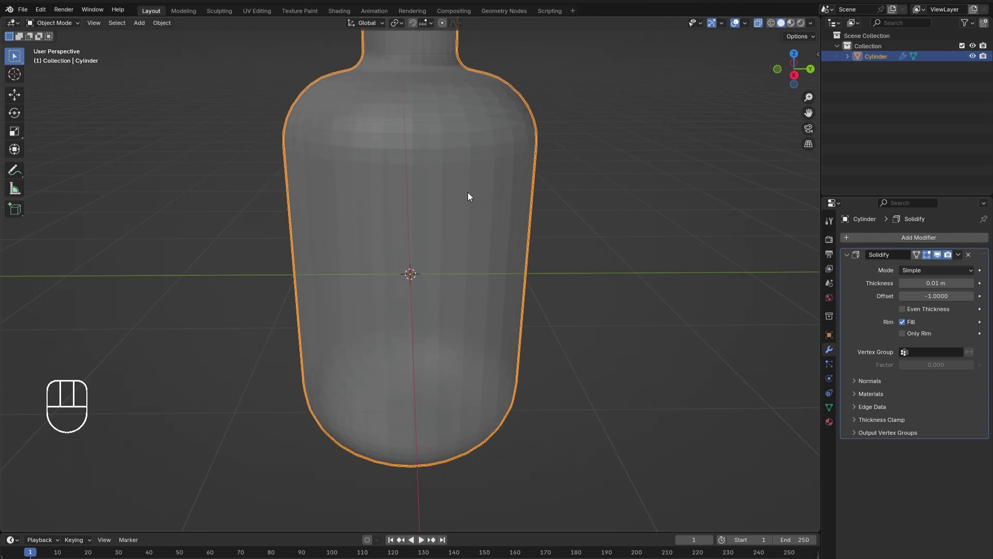
left_click_drag(932, 283, 946, 283)
scroll(582, 358, "down", 3)
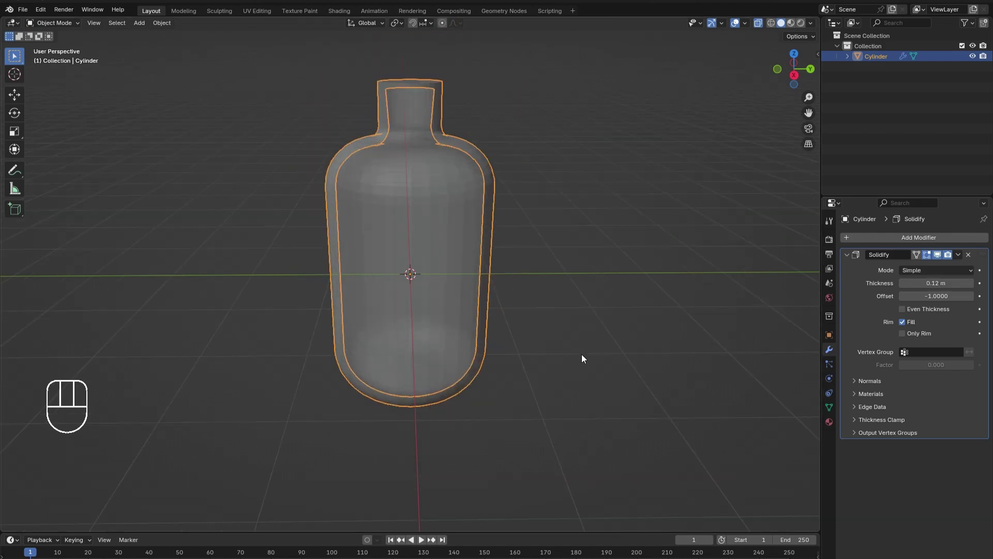
scroll(461, 250, "up", 4)
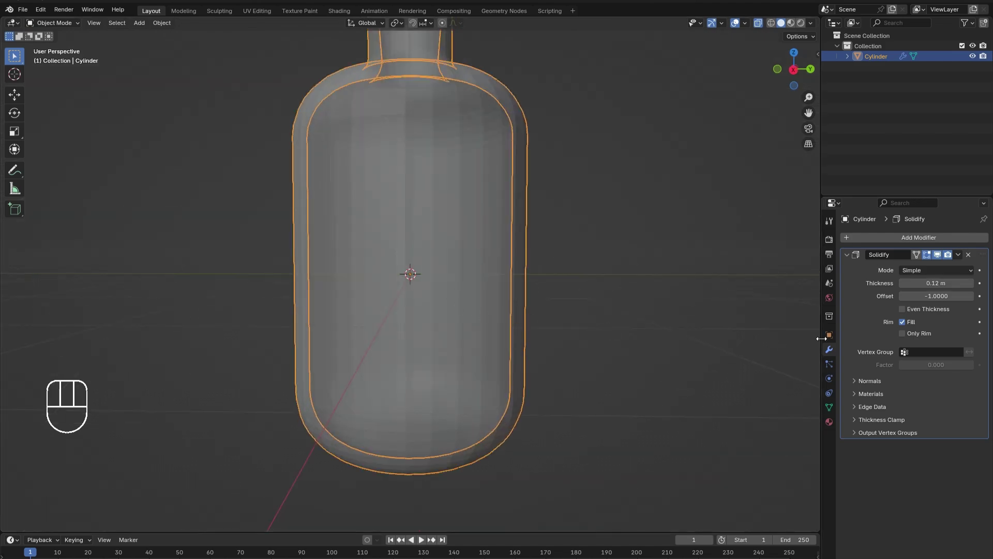
left_click(958, 254)
left_click(929, 268)
scroll(417, 257, "down", 4)
- Turn off X-ray, smooth-shade the bottle, and start adding another object
middle_click_drag(417, 256, 399, 279)
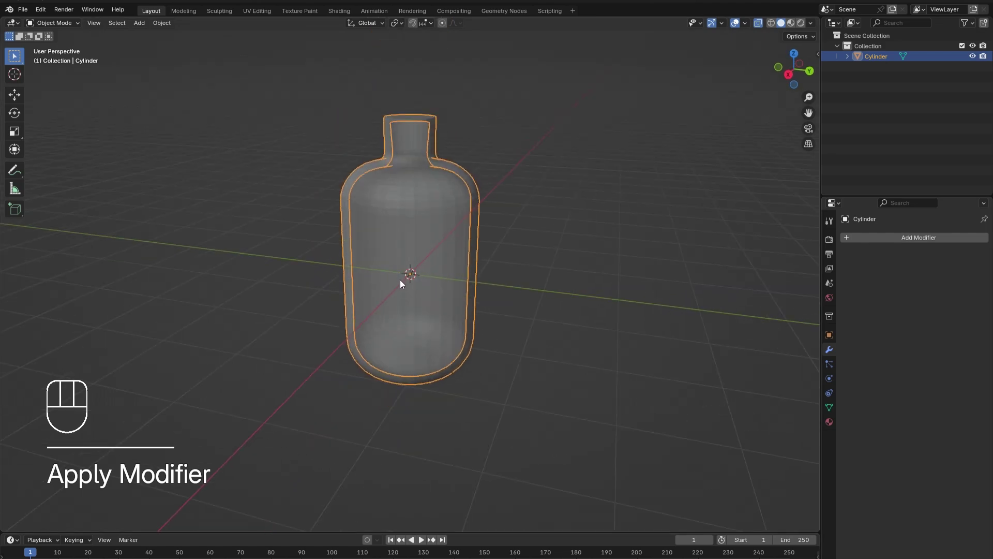
left_click(758, 24)
right_click(451, 211)
left_click(452, 212)
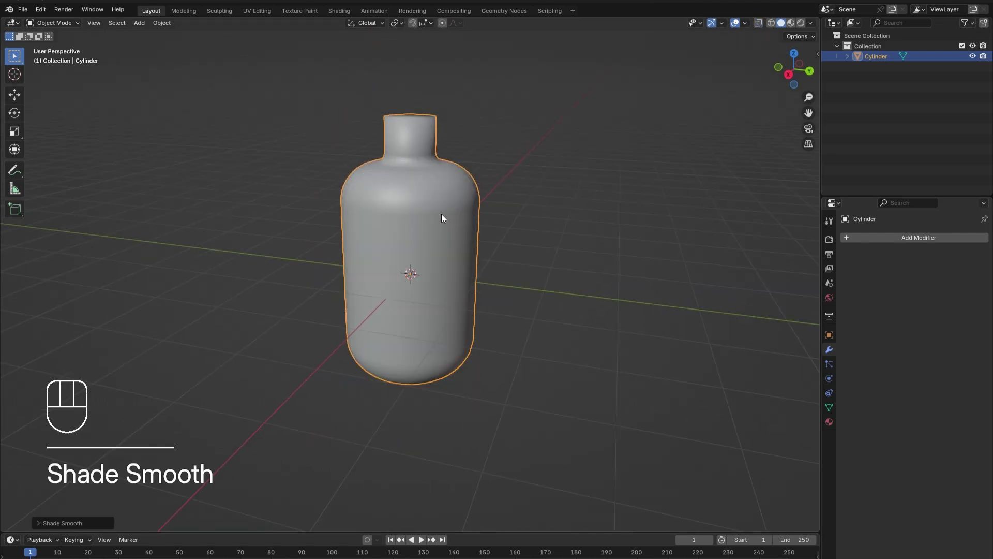
middle_click_drag(352, 246, 421, 241)
scroll(399, 217, "down", 1)
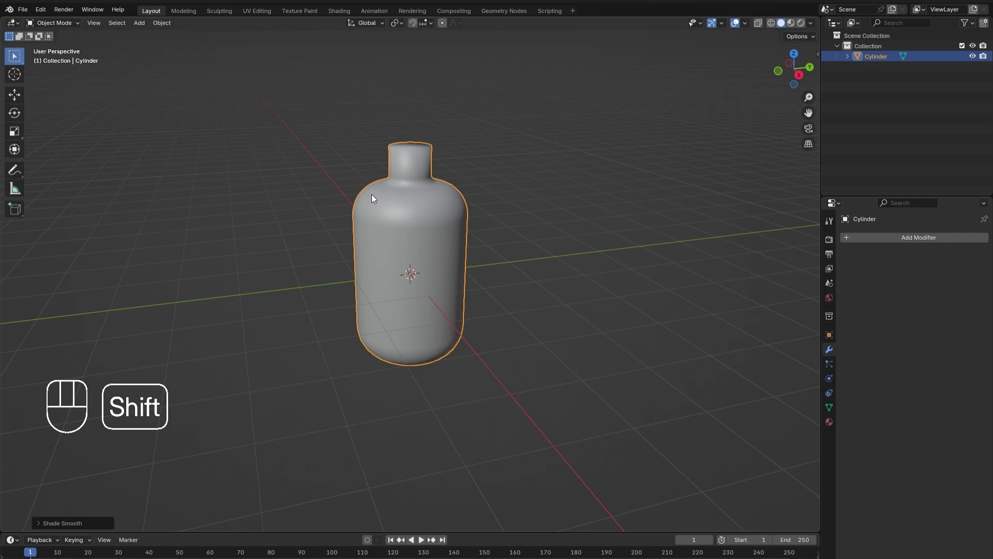
key("shift+a")
- Add a second cylinder, move it above the bottle and scale it down to neck size
mouse_move(372, 194)
left_click(423, 243)
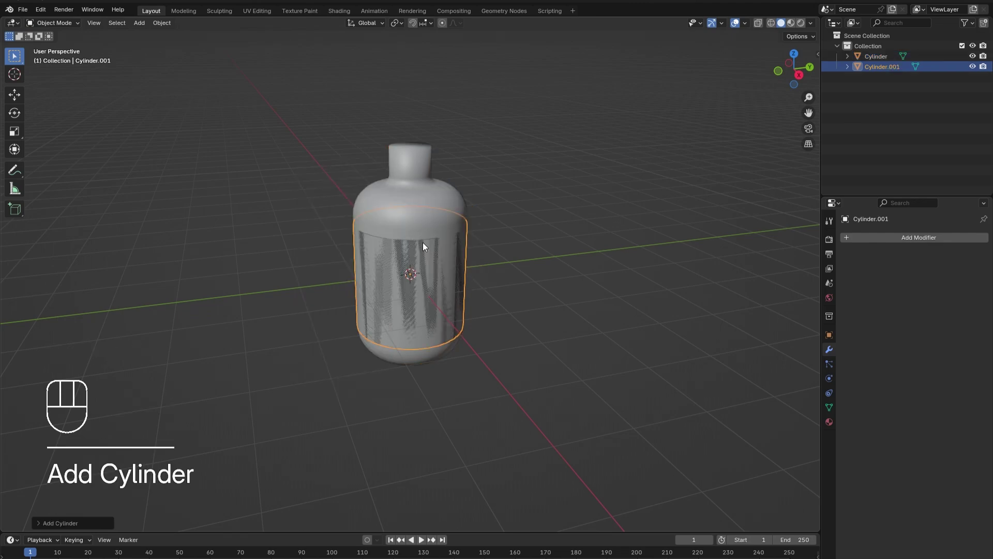
key("Tab")
key("g")
left_click(432, 170)
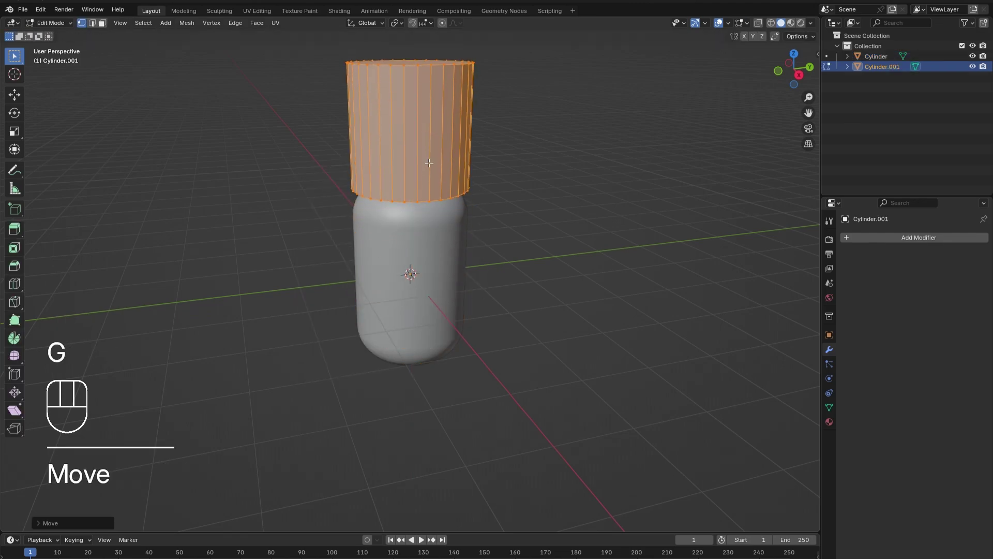
key("s")
left_click(411, 137)
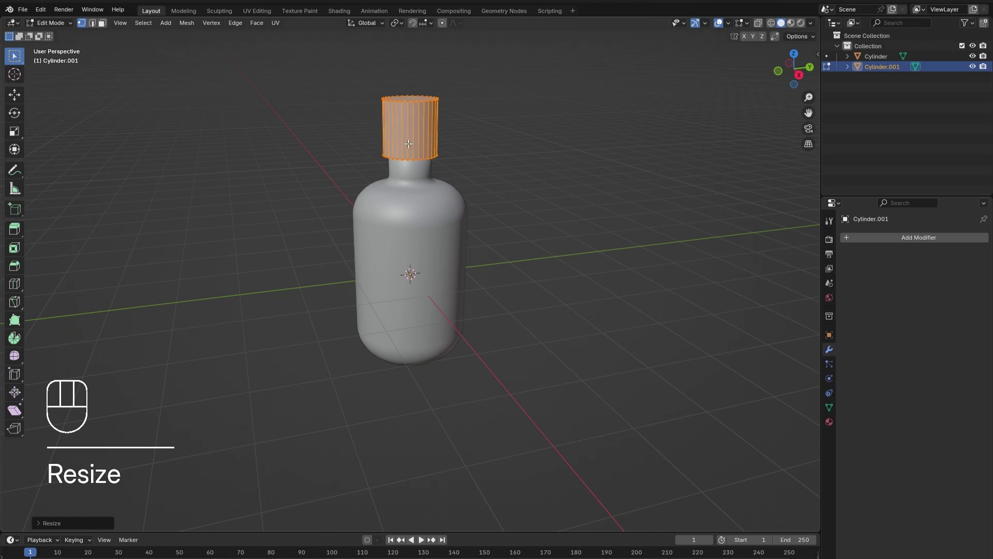
- Flatten the cylinder into a short cap on the neck and select its top edge loop
key("s")
key("z")
left_click(409, 137)
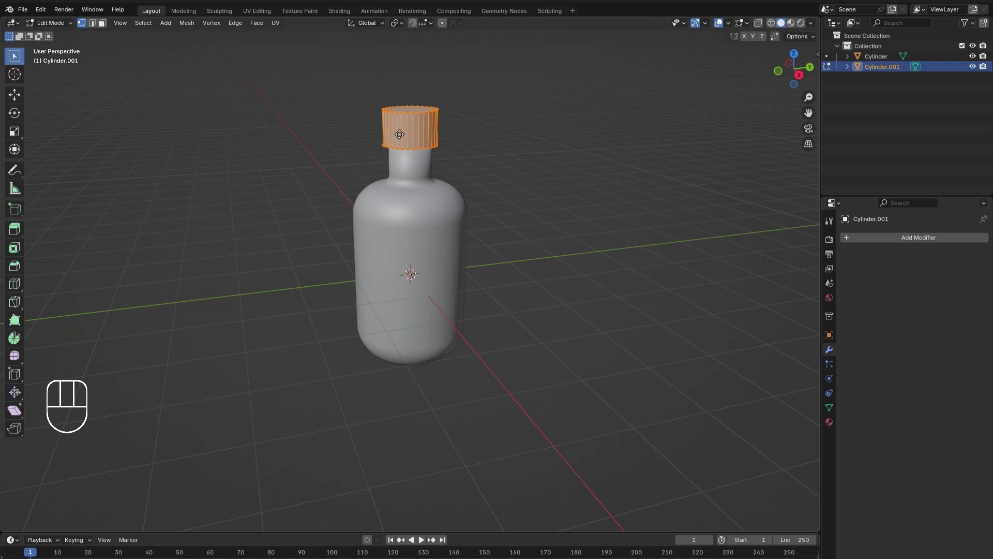
key("g")
key("z")
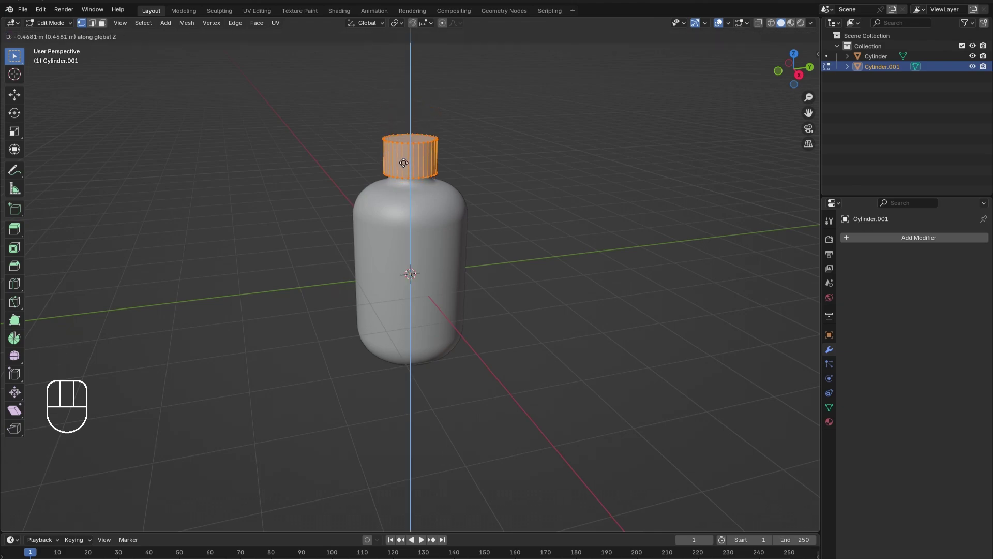
left_click(404, 163)
key("s")
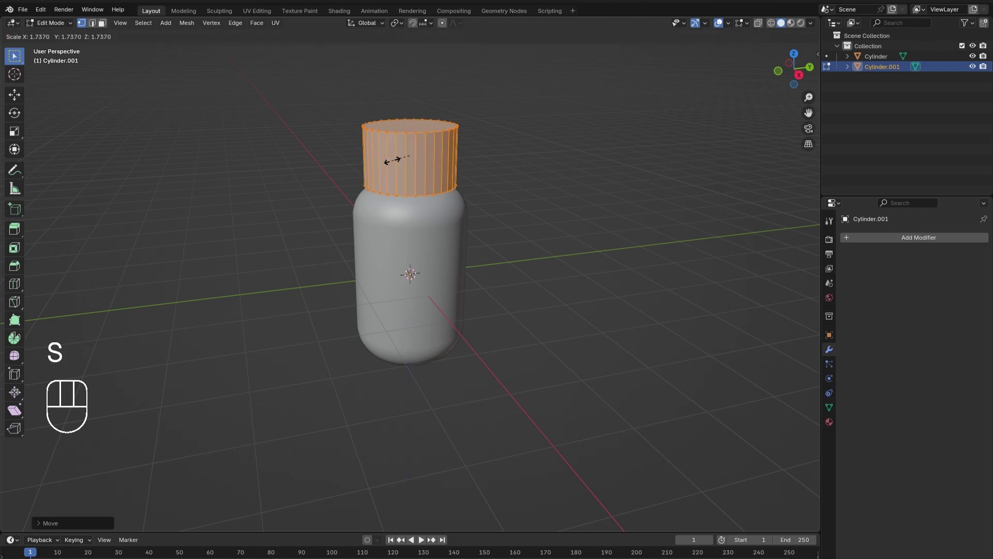
left_click(400, 164)
scroll(400, 165, "down", 2)
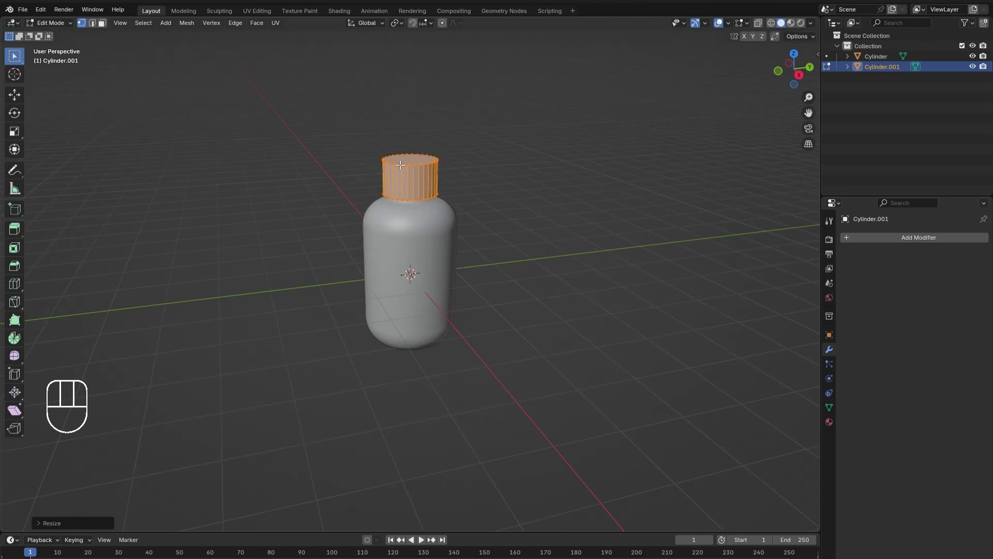
left_click(403, 166, "alt")
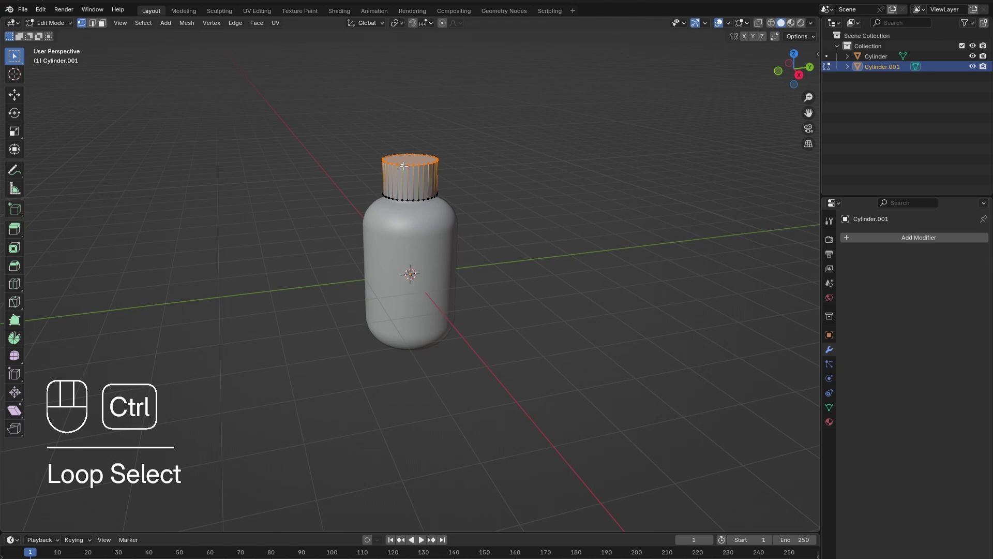
- Bevel the cap's top and bottom edge loops
key("ctrl+b")
scroll(387, 170, "up", 1)
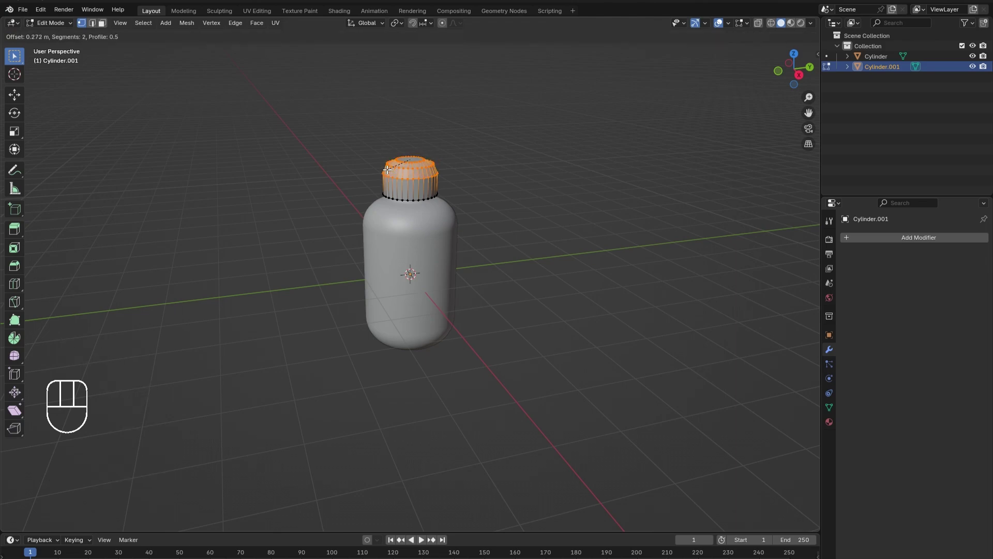
left_click(394, 187)
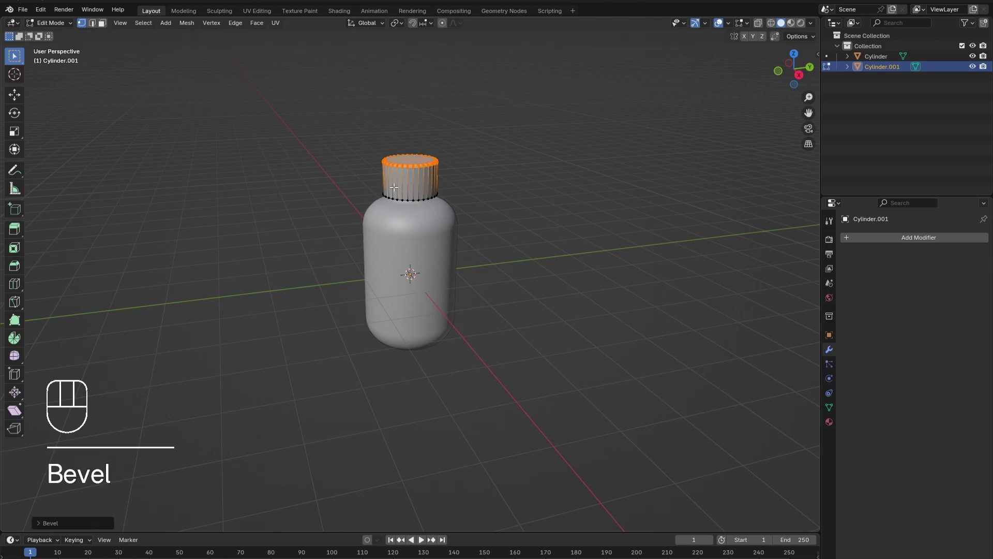
left_click(400, 198, "alt")
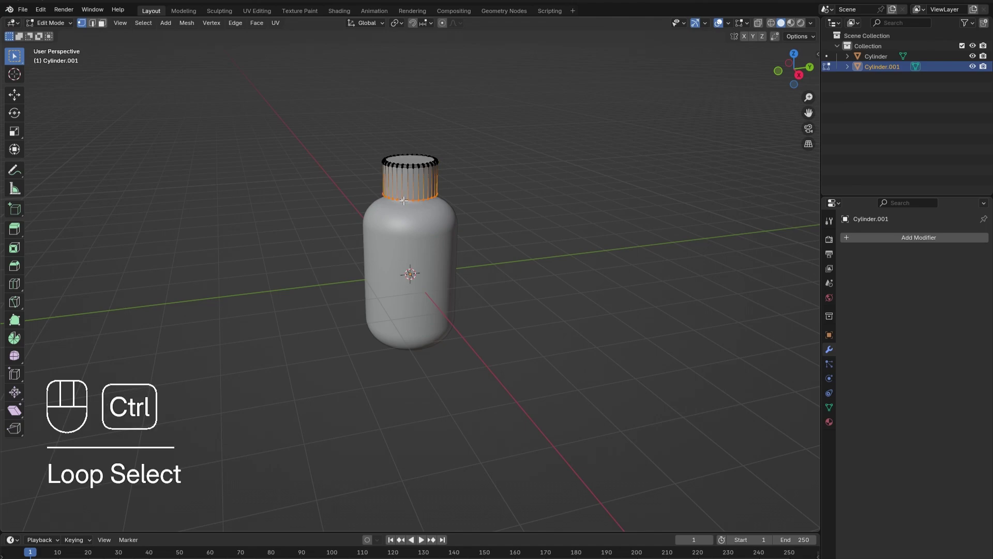
key("ctrl+b")
left_click(374, 211)
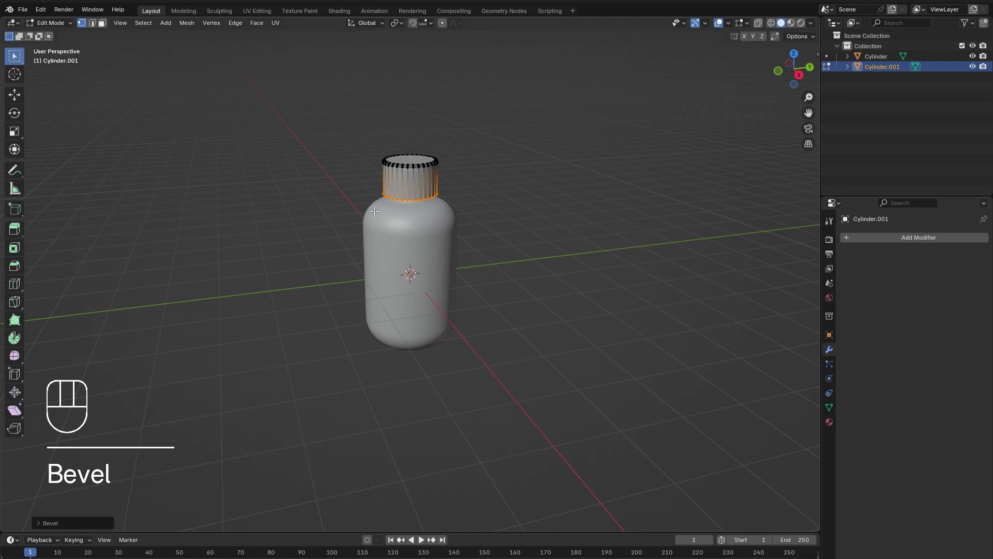
- Apply Shade Smooth to the cap in Object Mode
key("Tab")
right_click(407, 170)
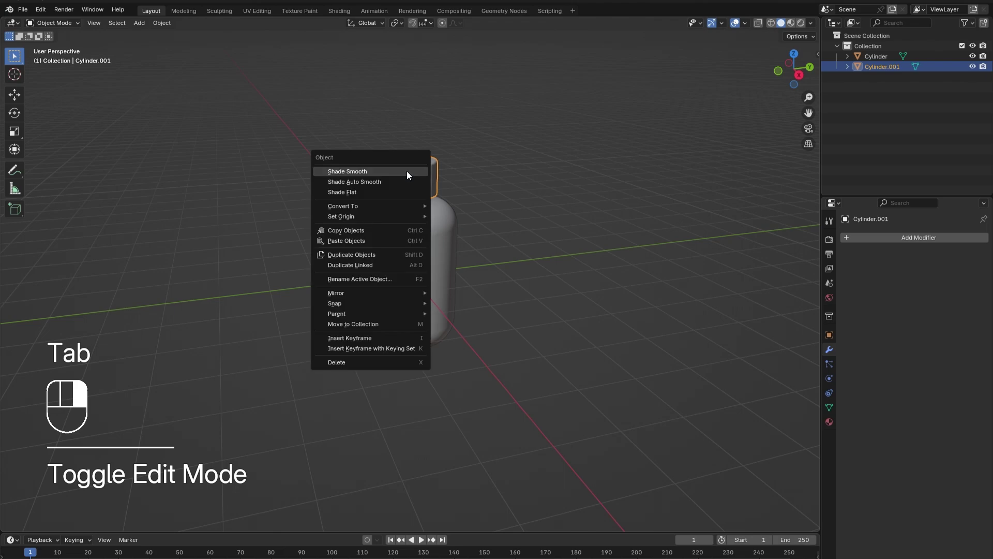
left_click(407, 171)
middle_click_drag(407, 201, 395, 235)
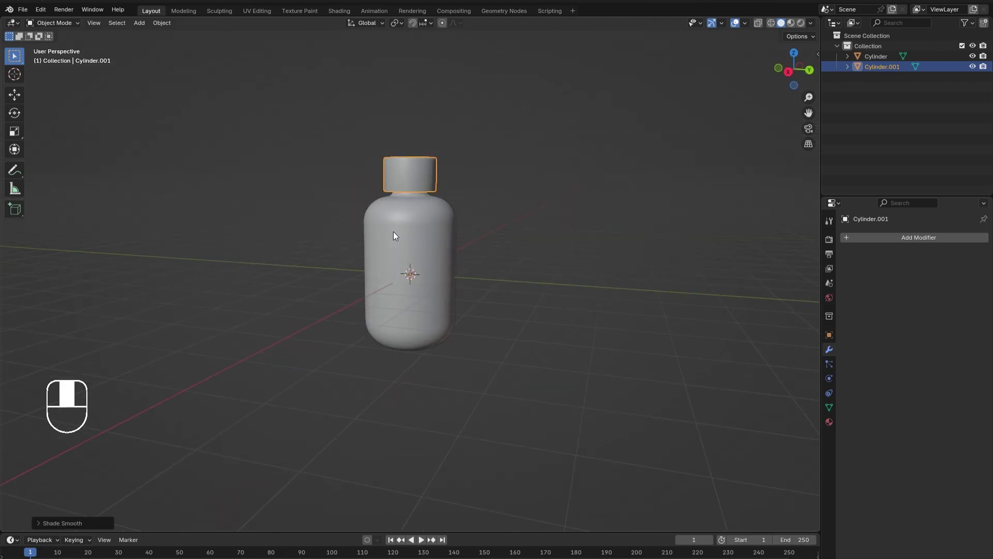
- In the Shading workspace, create new materials for the cap and the bottle body
left_click(341, 10)
left_click(504, 342)
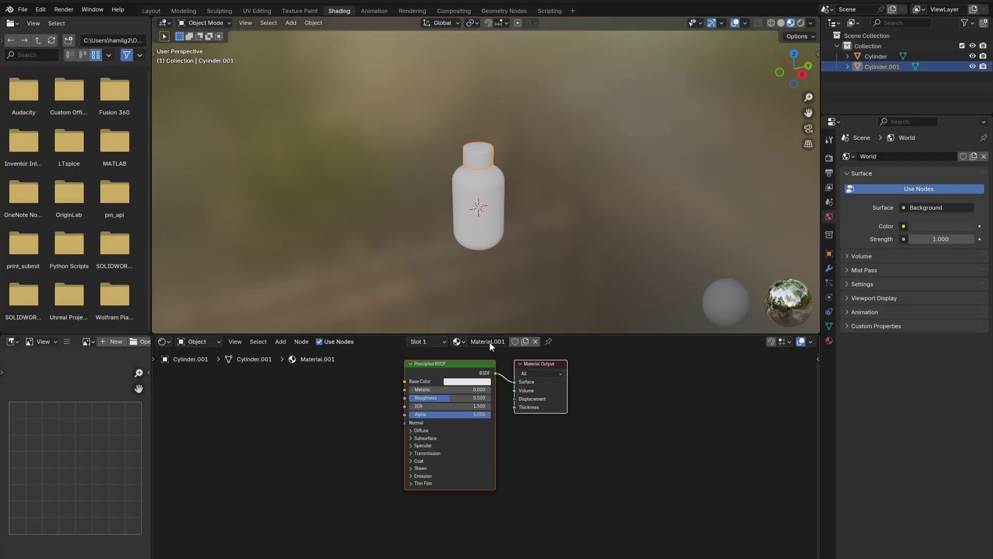
left_click(480, 191)
left_click(486, 343)
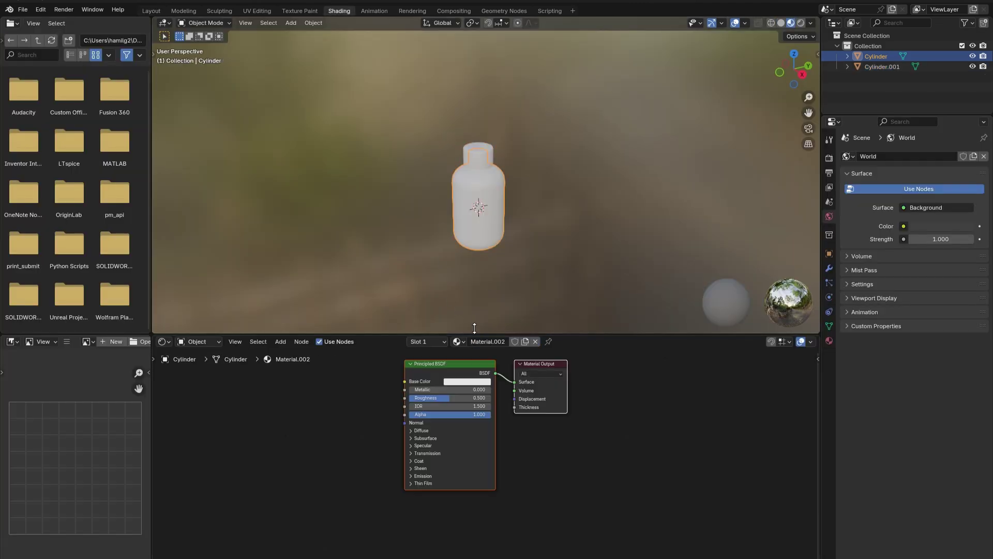
- Replace the body's Principled BSDF with an orange-red tinted Glass BSDF
left_click(474, 364)
key("x")
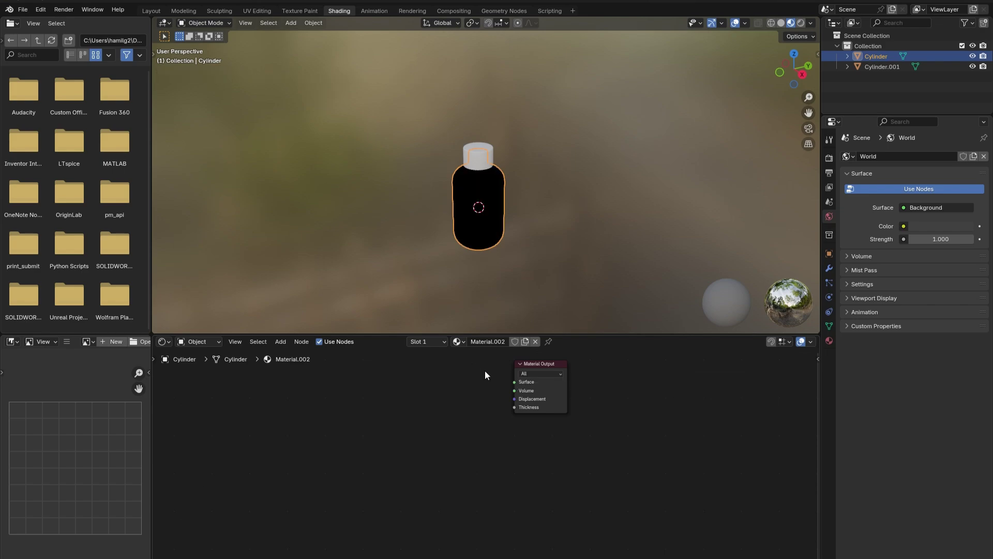
left_click_drag(487, 380, 481, 397)
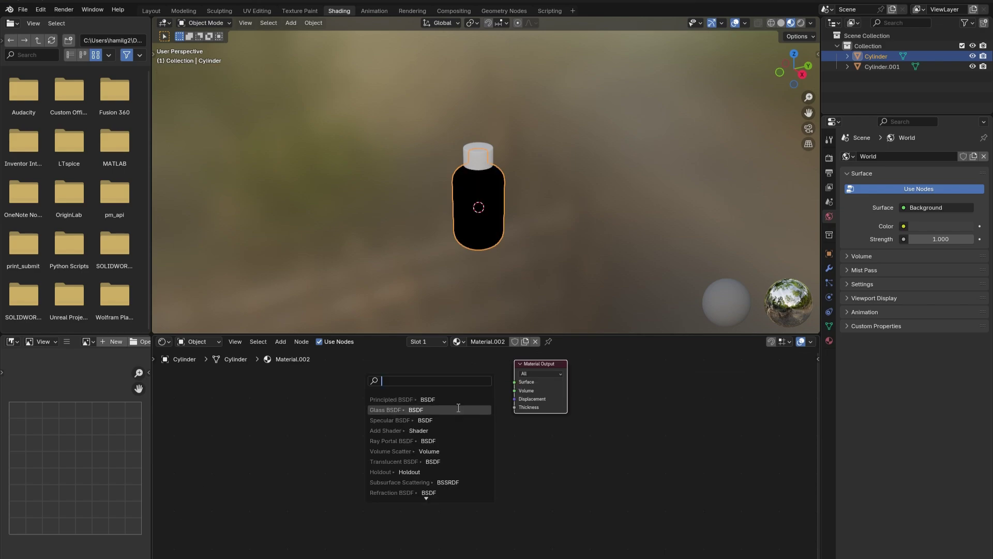
left_click(459, 407)
left_click(456, 400)
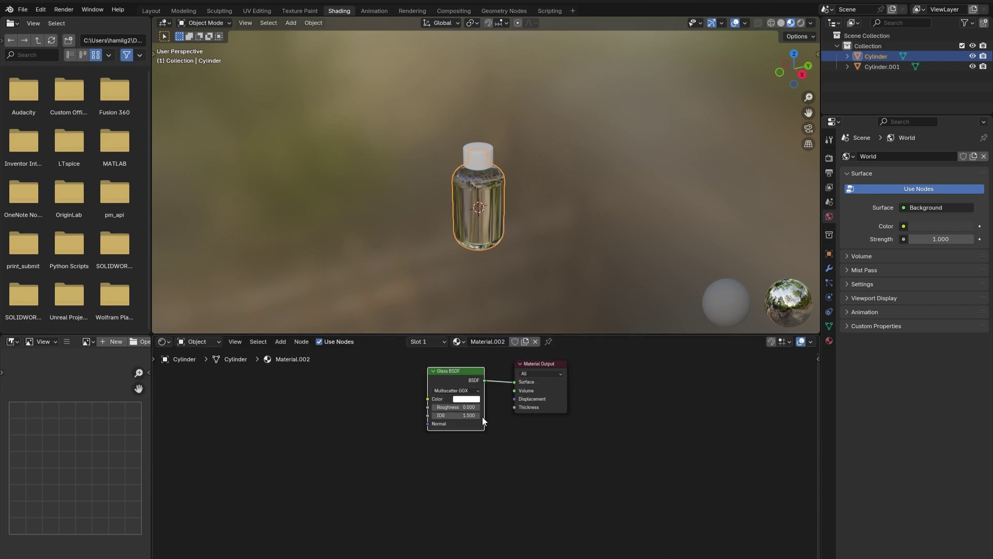
left_click(465, 399)
left_click_drag(494, 333, 484, 318)
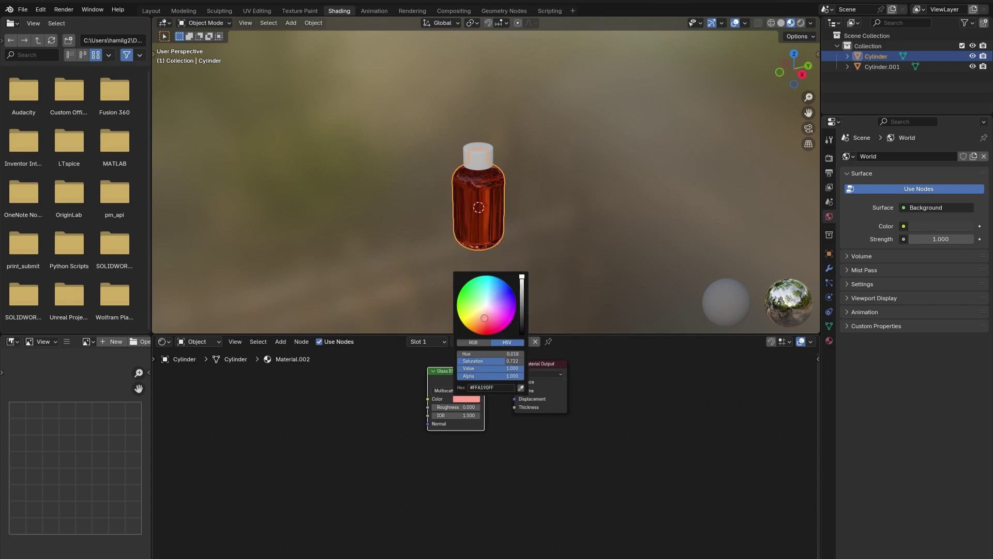
left_click(381, 377)
- Give the cap a darker bluish-grey base colour
left_click(467, 153)
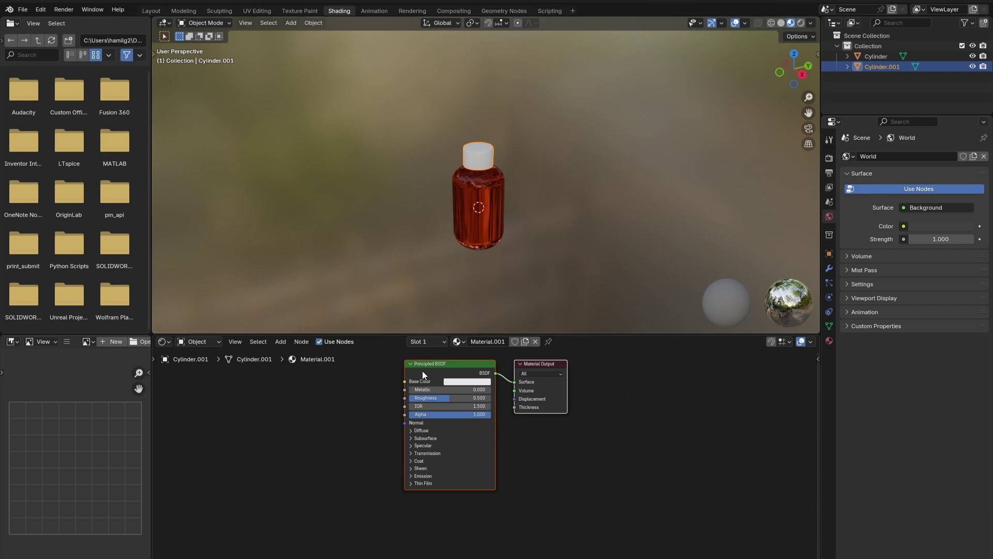
left_click(466, 381)
left_click_drag(512, 261, 513, 279)
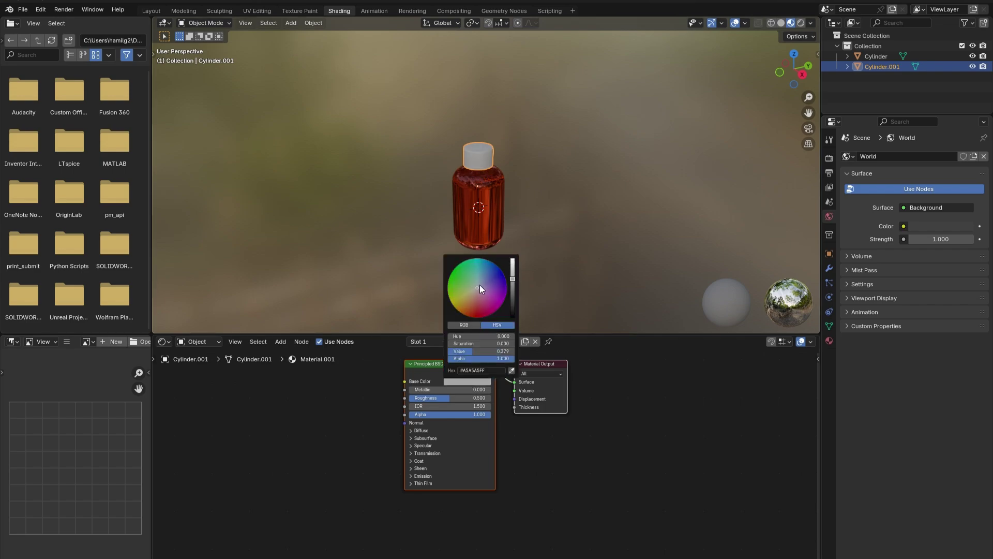
left_click(479, 284)
- Set the cap's Metallic to 1 and Roughness to about 0.186
left_click(421, 390)
type("1")
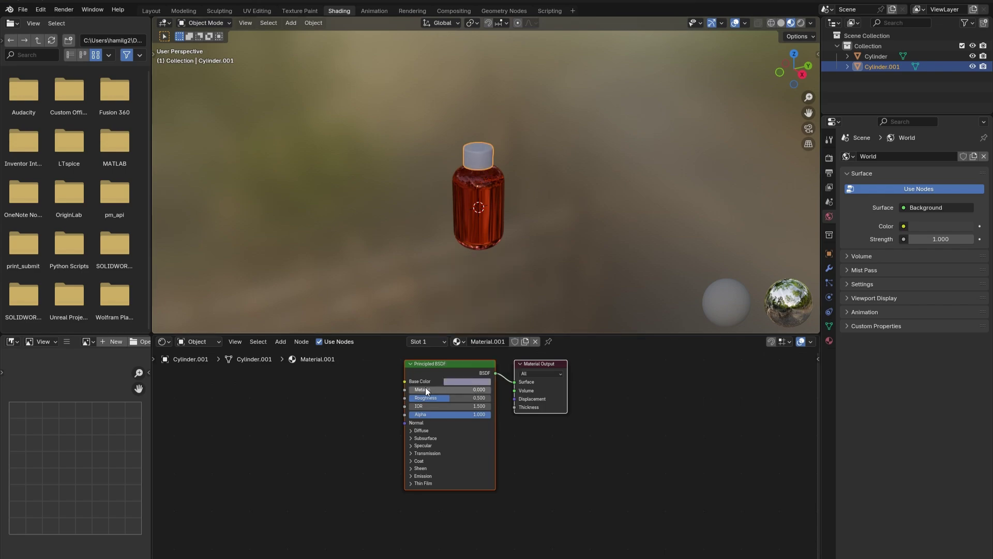
key("Return")
left_click(439, 398)
type("0")
key("Return")
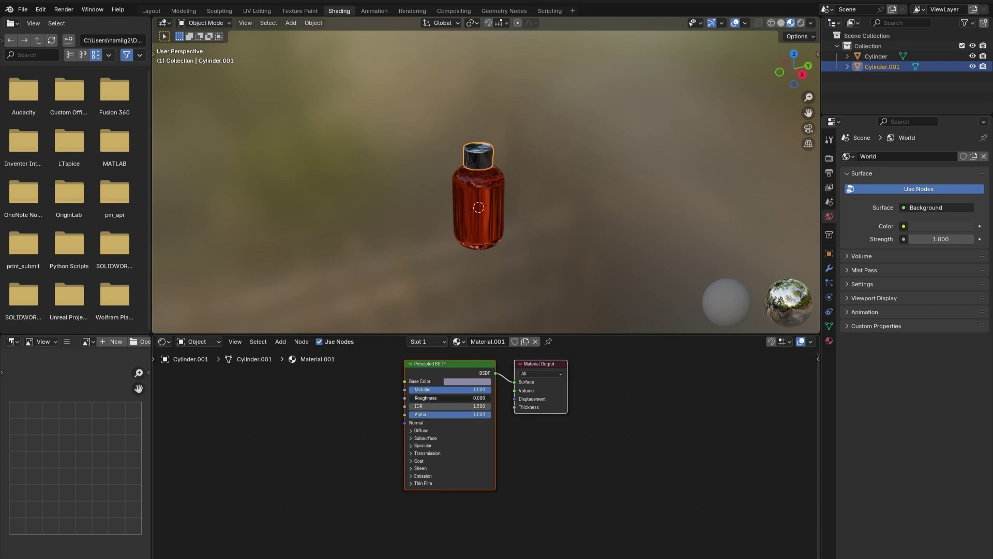
left_click_drag(417, 398, 420, 398)
scroll(432, 236, "up", 2)
middle_click_drag(440, 269, 465, 226)
- Add a third cylinder and scale it wider and flatter into a short band around the bottle
key("shift+a")
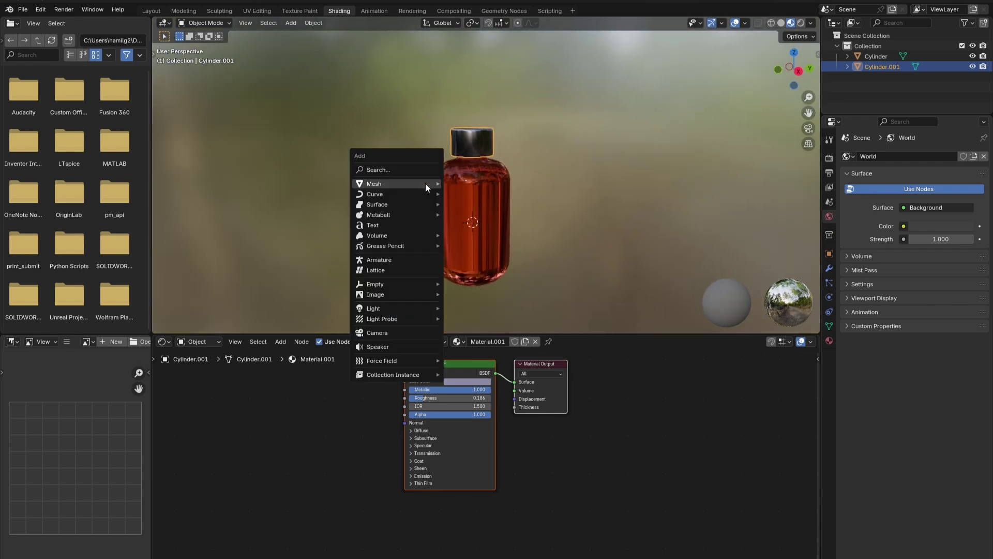
mouse_move(425, 183)
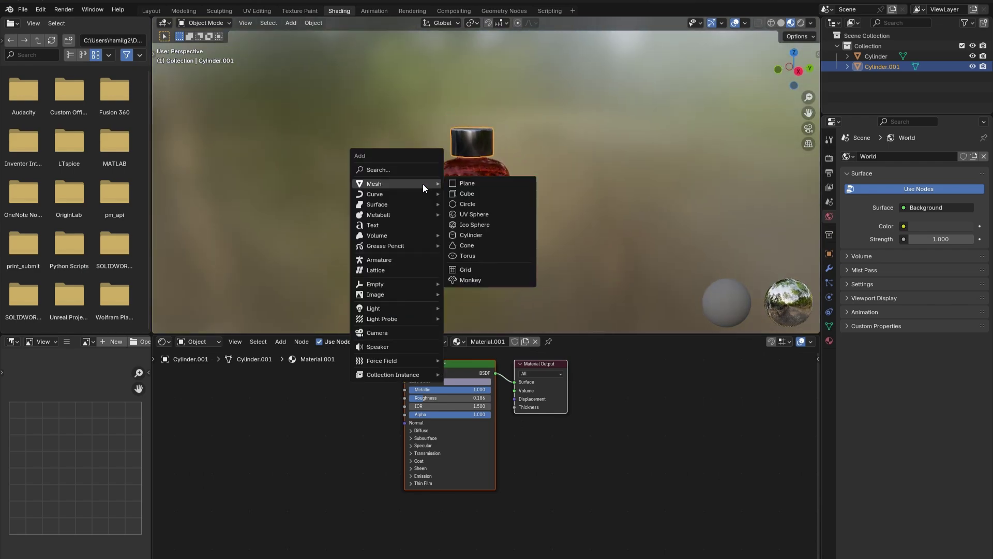
left_click(478, 234)
key("Tab")
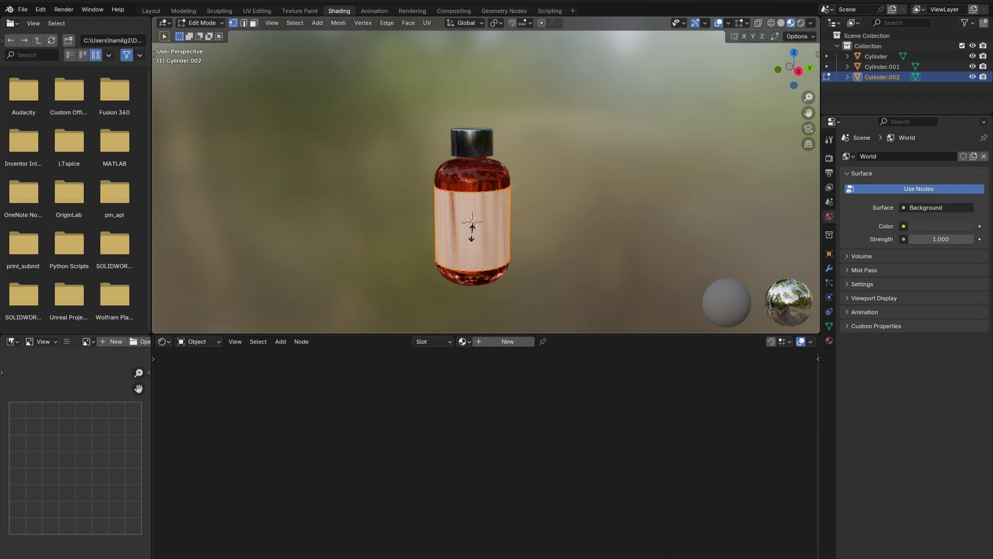
key("s")
left_click(468, 230)
key("s")
key("z")
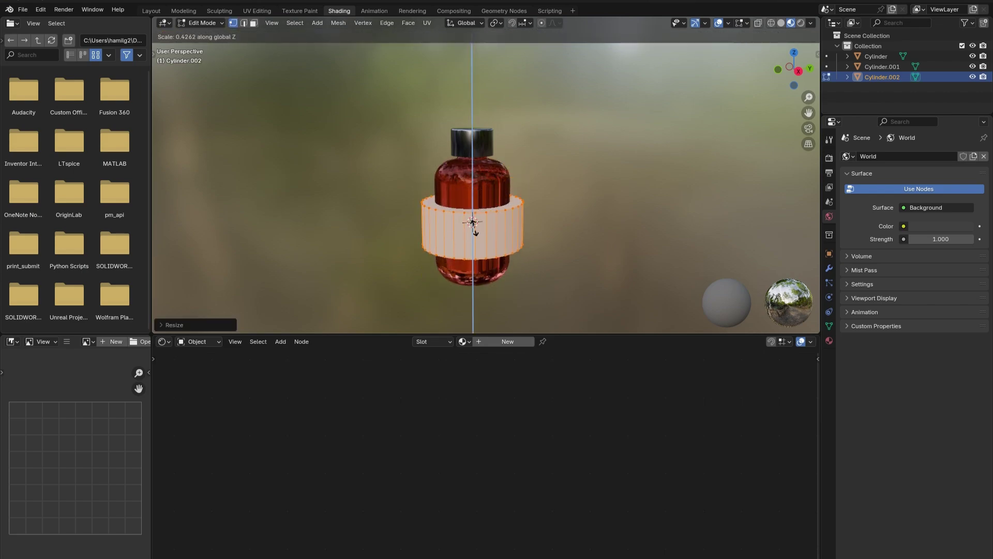
left_click(473, 222)
- Delete the band's top and bottom cap faces in face select mode
left_click(254, 23)
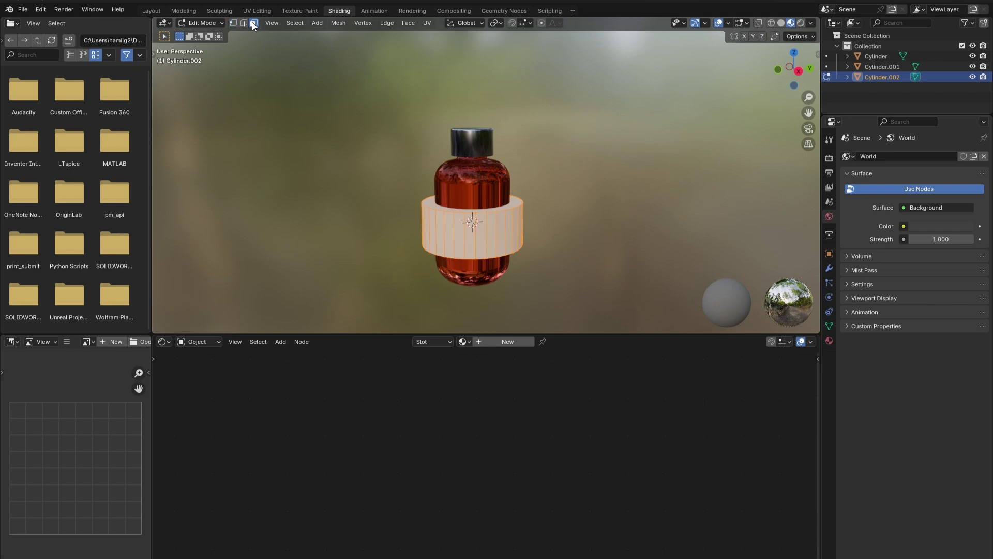
left_click(432, 203)
key("x")
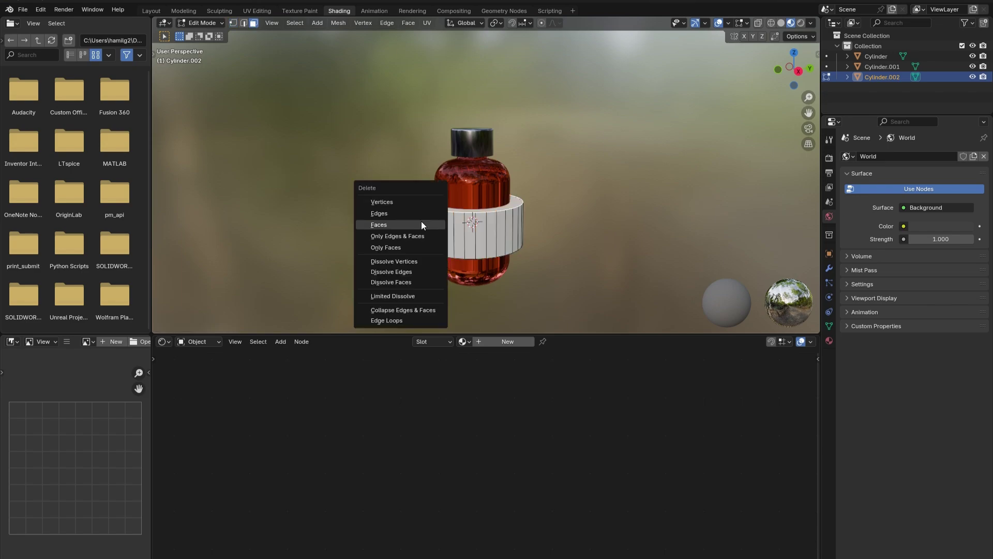
left_click(422, 224)
middle_click_drag(422, 224, 458, 247)
left_click(435, 218)
key("x")
left_click(439, 218)
- Add a Shrinkwrap modifier to the band targeting the bottle
key("Tab")
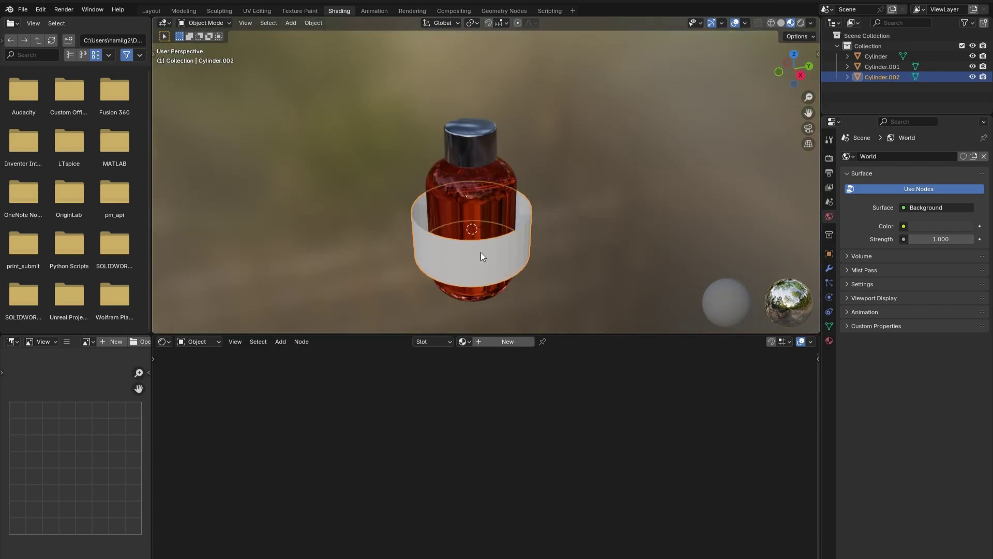
left_click(829, 269)
left_click(868, 156)
mouse_move(859, 163)
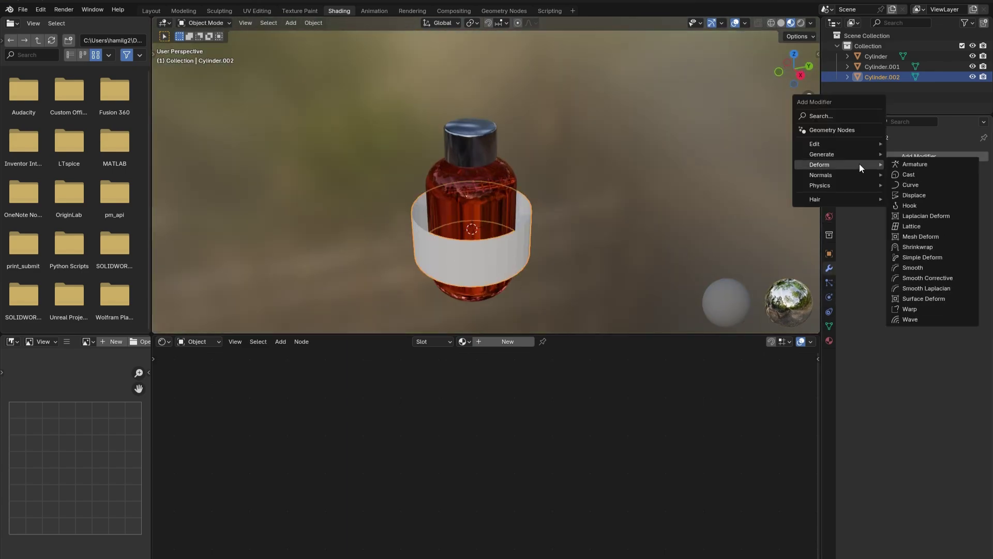
left_click(921, 245)
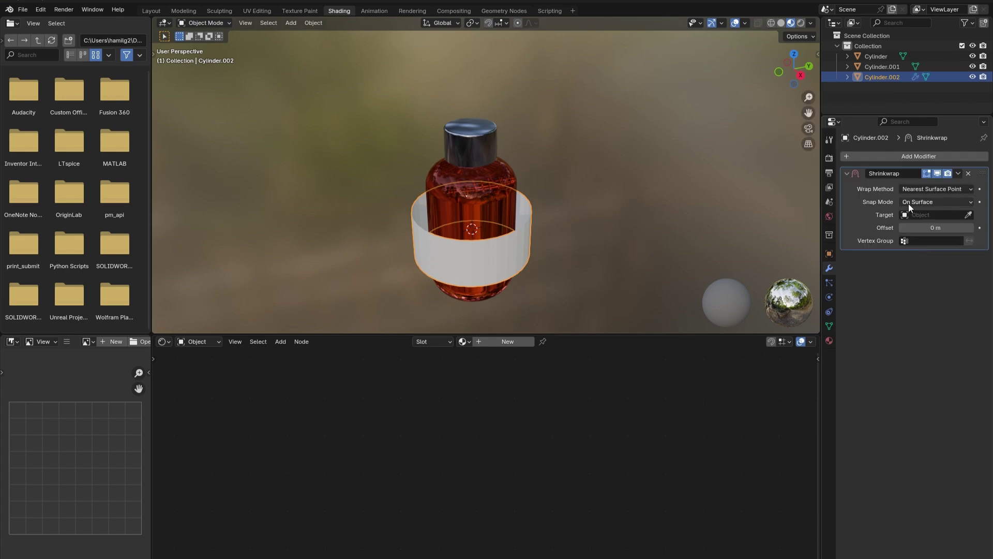
left_click(929, 215)
left_click(481, 205)
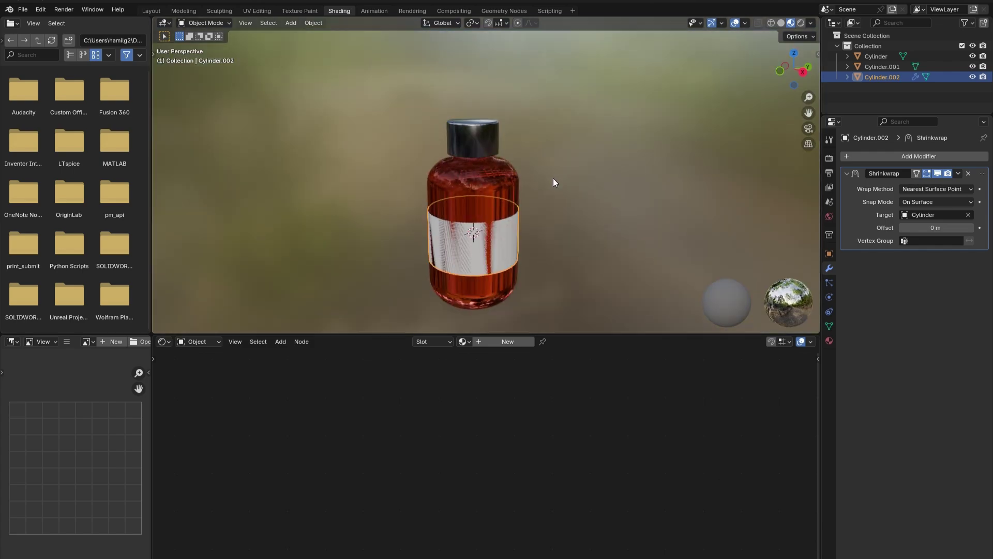
- Add a Solidify modifier to the band with -0.01 m thickness
left_click(877, 156)
mouse_move(882, 147)
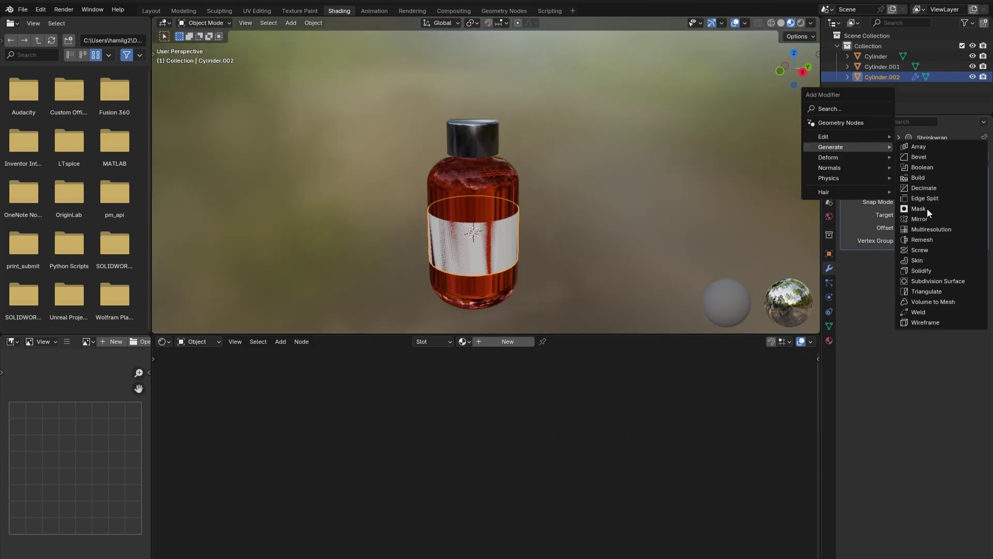
left_click(920, 271)
mouse_move(931, 286)
left_mouse_down()
mouse_move(962, 286)
mouse_move(926, 286)
left_mouse_up()
scroll(484, 237, "up", 3)
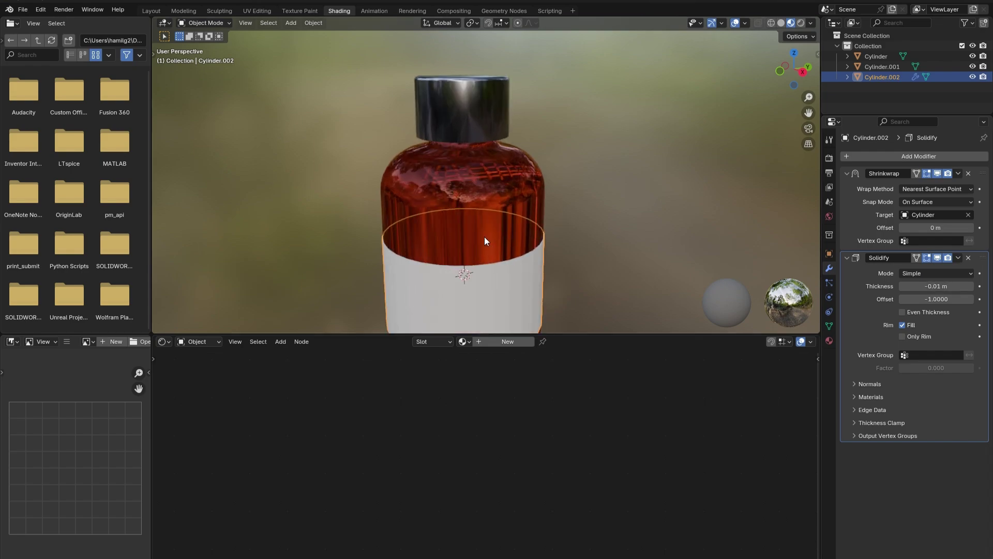
middle_click_drag(484, 237, 533, 233)
- Smooth-shade the band and create a new material for it
right_click(440, 286)
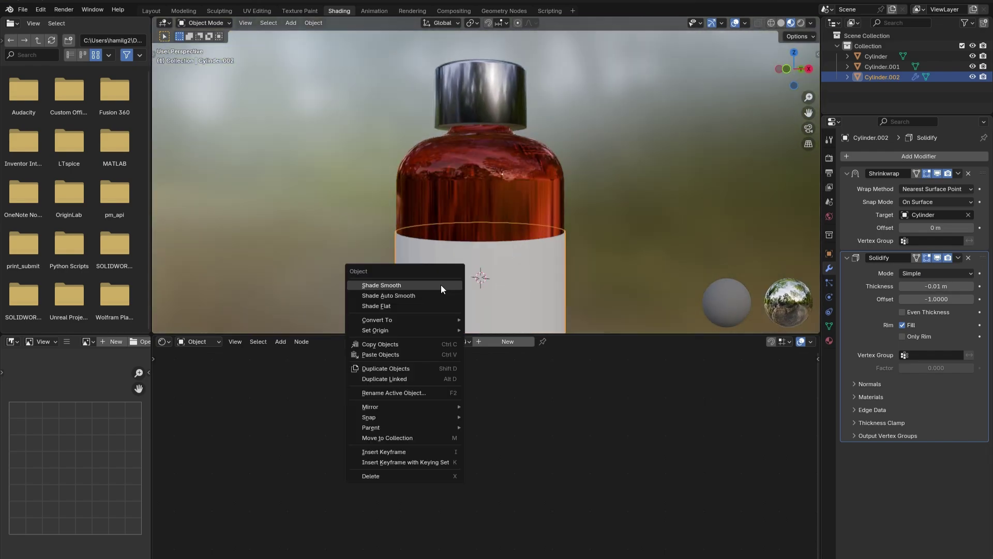
left_click(441, 285)
scroll(458, 275, "down", 2)
middle_click_drag(449, 284, 408, 265)
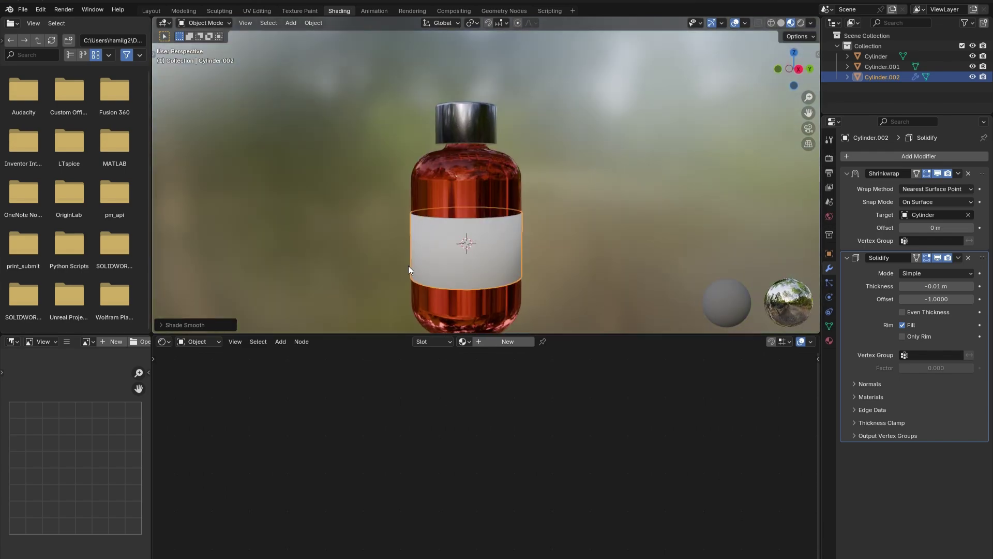
scroll(409, 265, "down", 1)
left_click(488, 342)
- Feed label.png through an Image Texture into the band's Base Color, then switch to UV Editing
left_click_drag(404, 382, 370, 397)
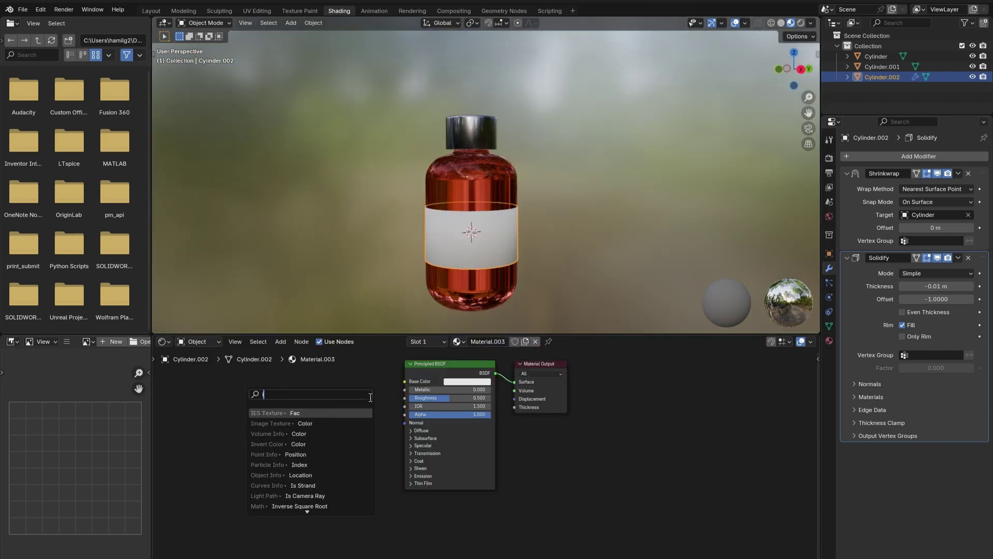
type("image")
key("Return")
left_click(348, 417)
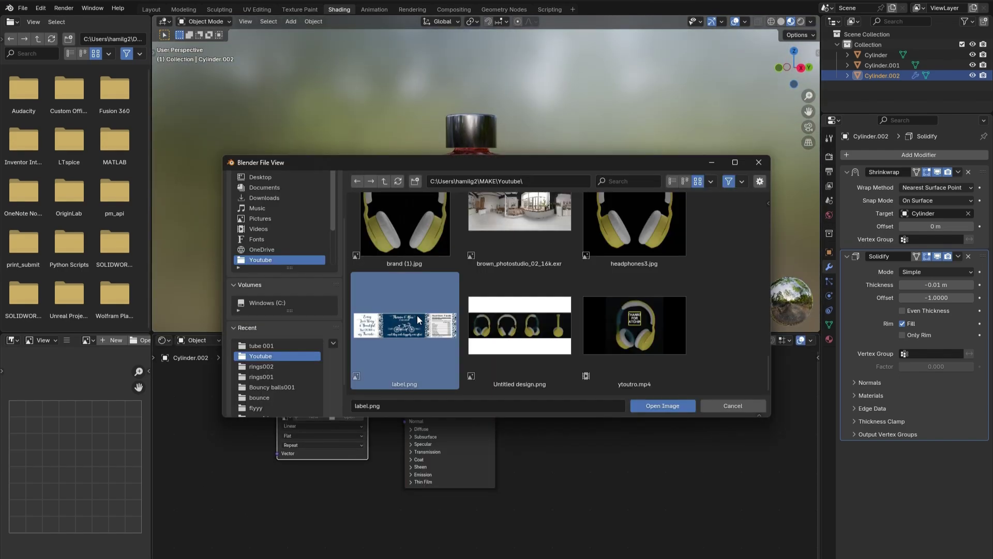
double_click(417, 315)
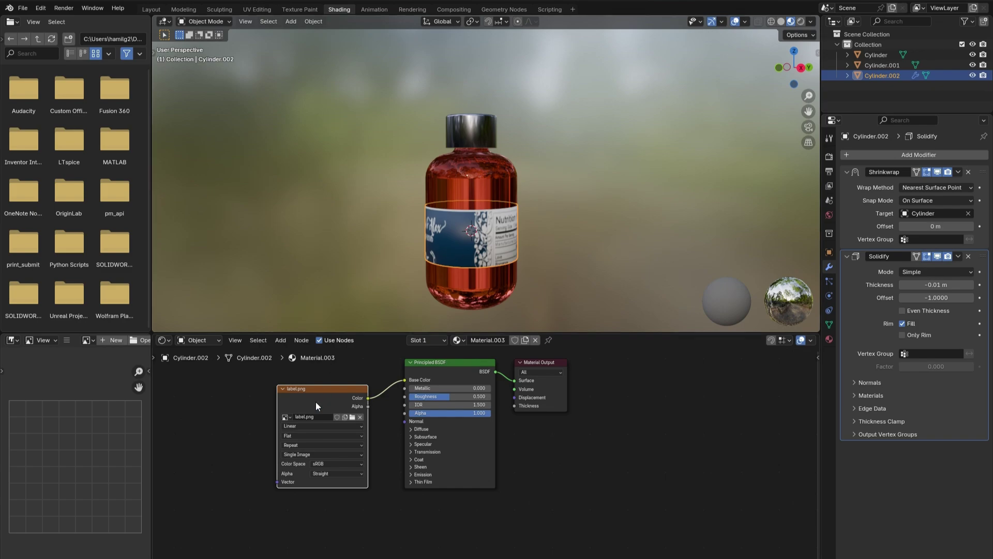
middle_click_drag(455, 225, 424, 127)
left_click(256, 9)
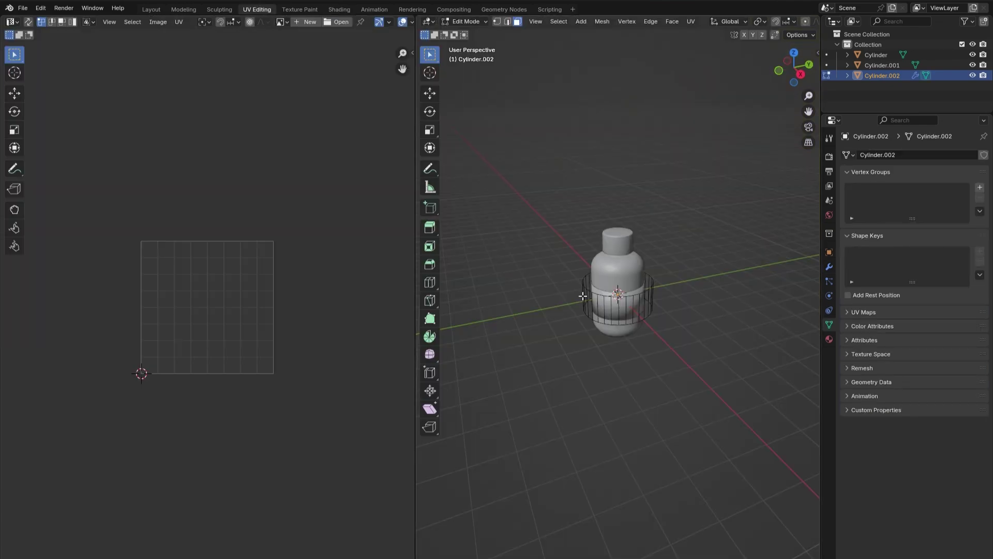
- Select all the band's UVs, then scale and shift them vertically to fit the label image
key("a")
scroll(265, 299, "up", 1)
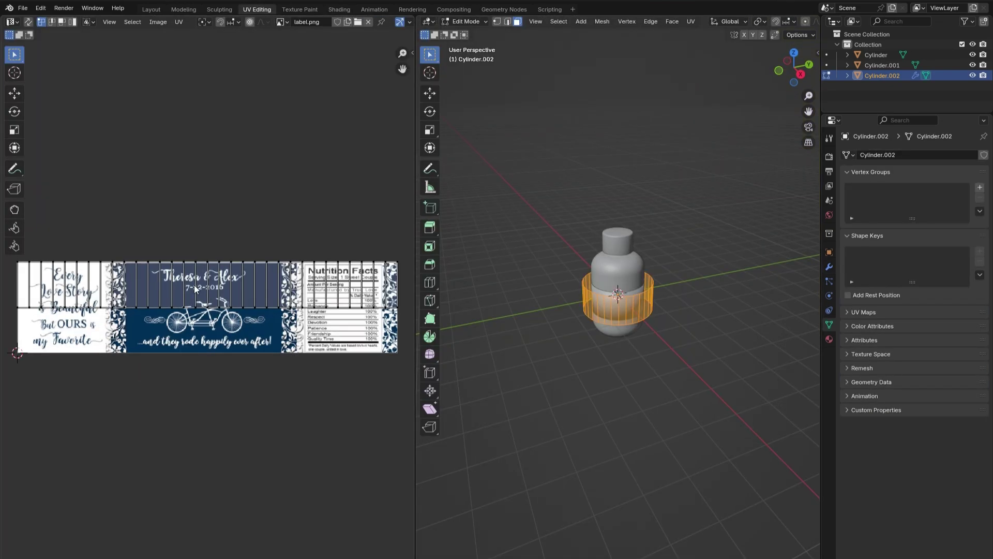
scroll(54, 284, "down", 1)
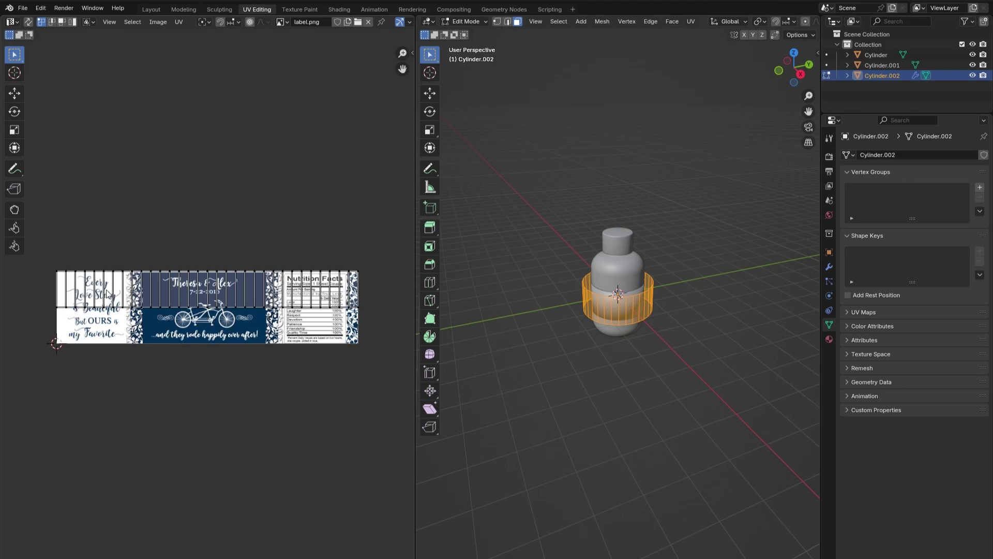
key("a")
key("s")
key("x")
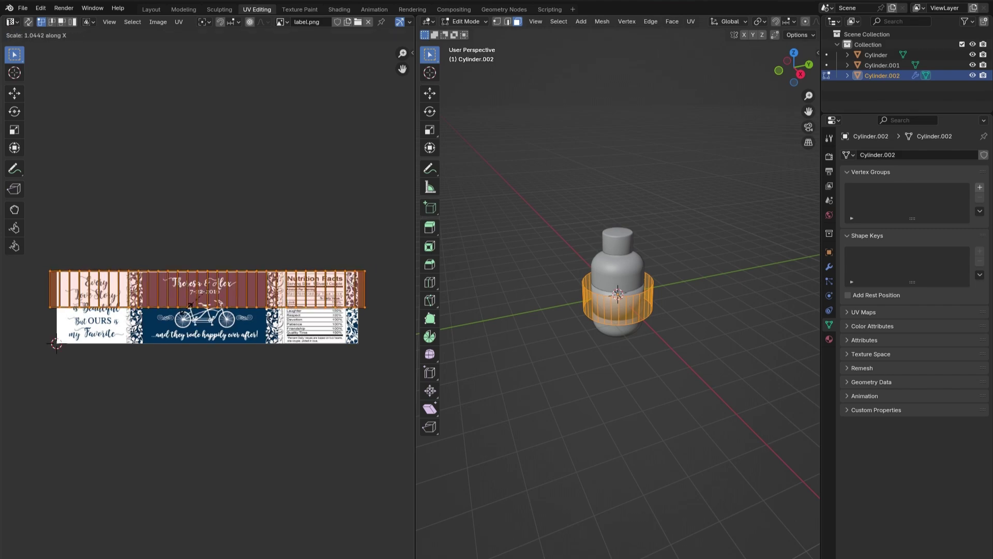
key("y")
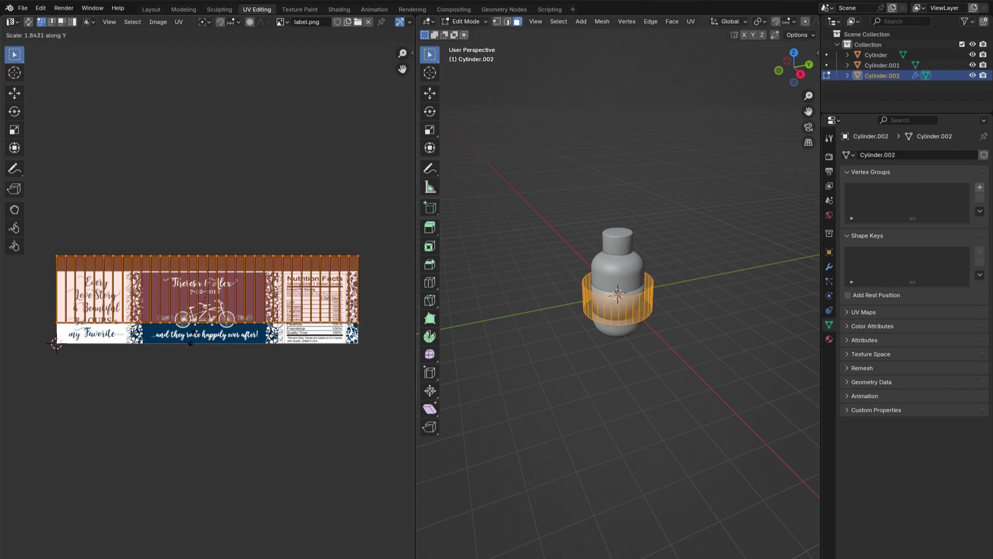
left_click(189, 341)
key("g")
key("y")
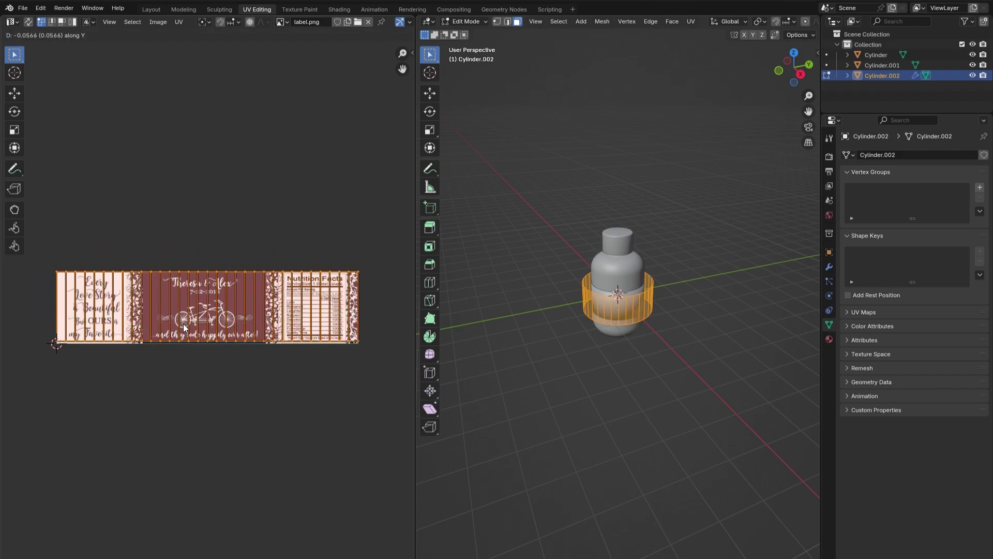
left_click(184, 327)
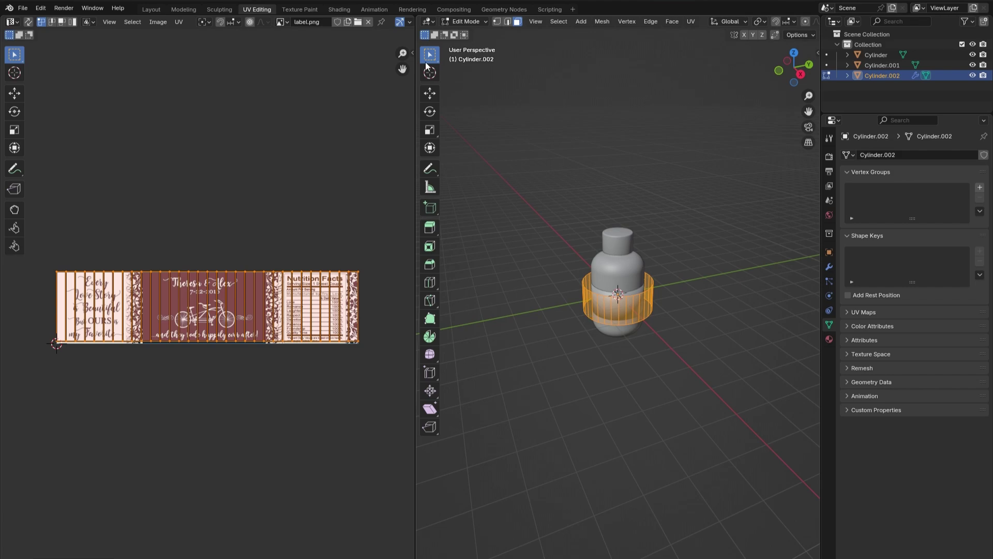
- Back in Shading, move the label band vertically on the bottle and deselect it
left_click(339, 9)
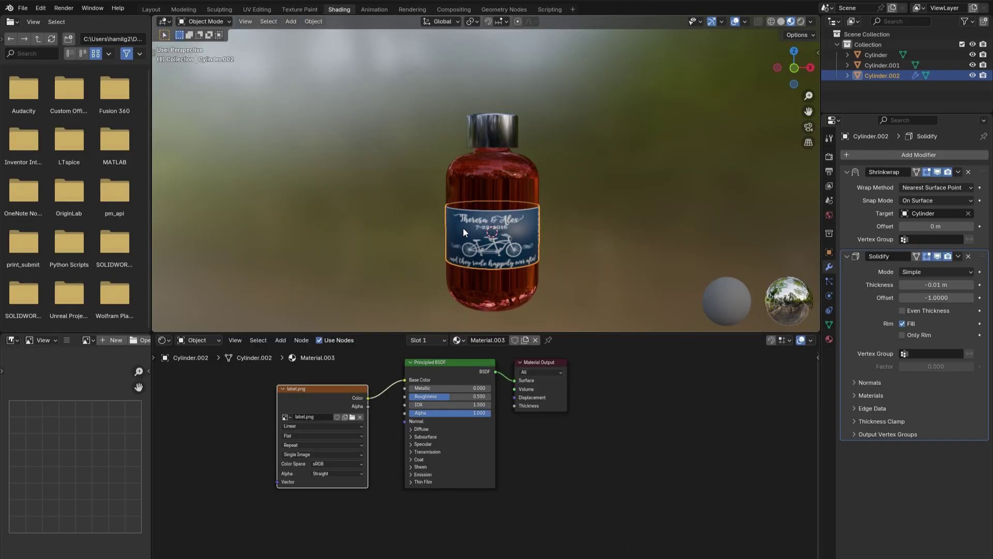
middle_click_drag(463, 228, 427, 224)
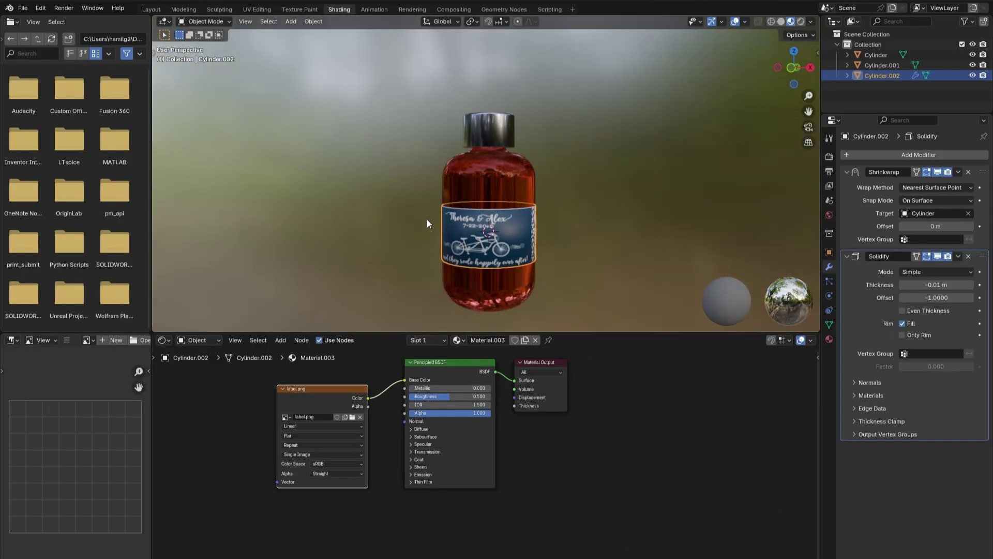
key("g")
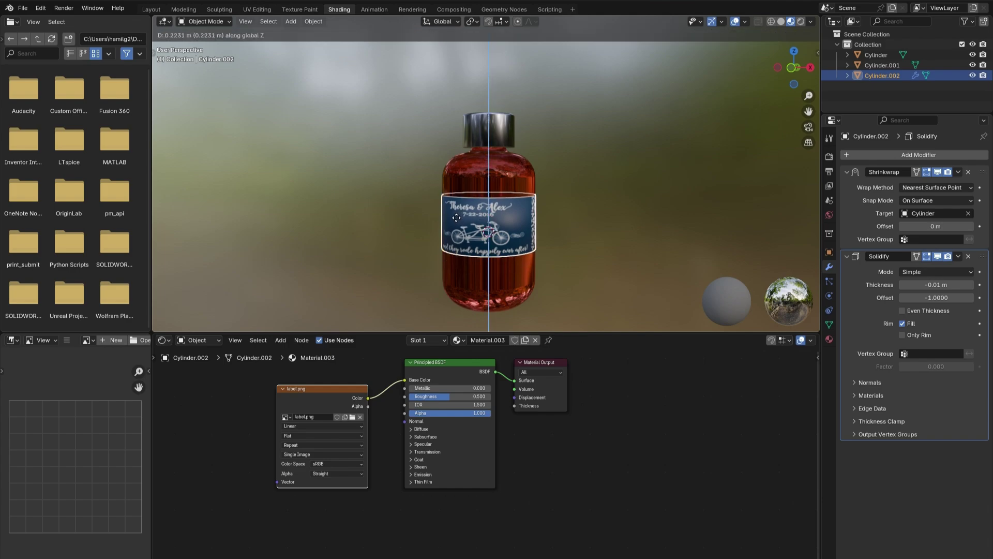
left_click(457, 218)
middle_click_drag(398, 187, 359, 196)
scroll(361, 200, "down", 2)
left_click(408, 215)
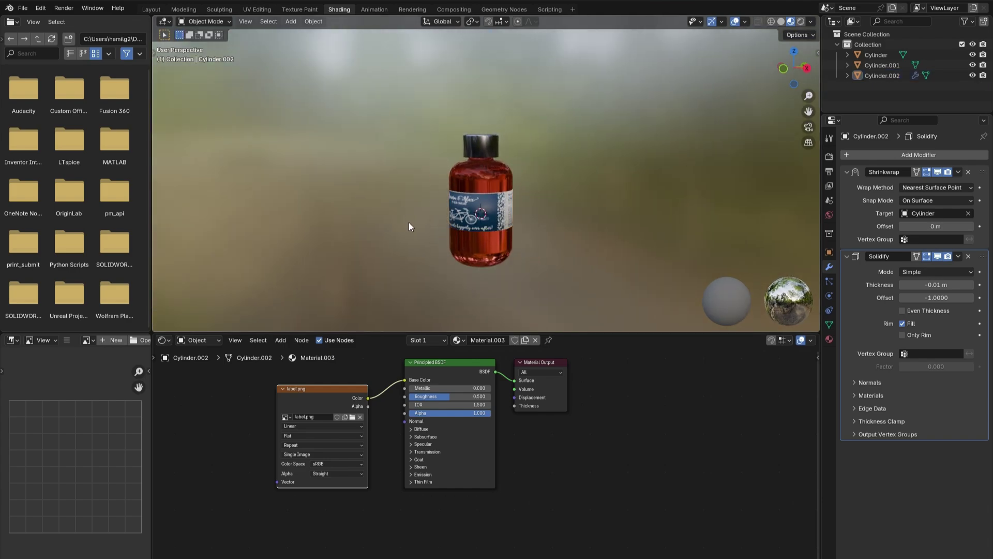
- Add an enlarged plane and lower it along Z to sit under the bottle
key("shift+a")
left_click(446, 224)
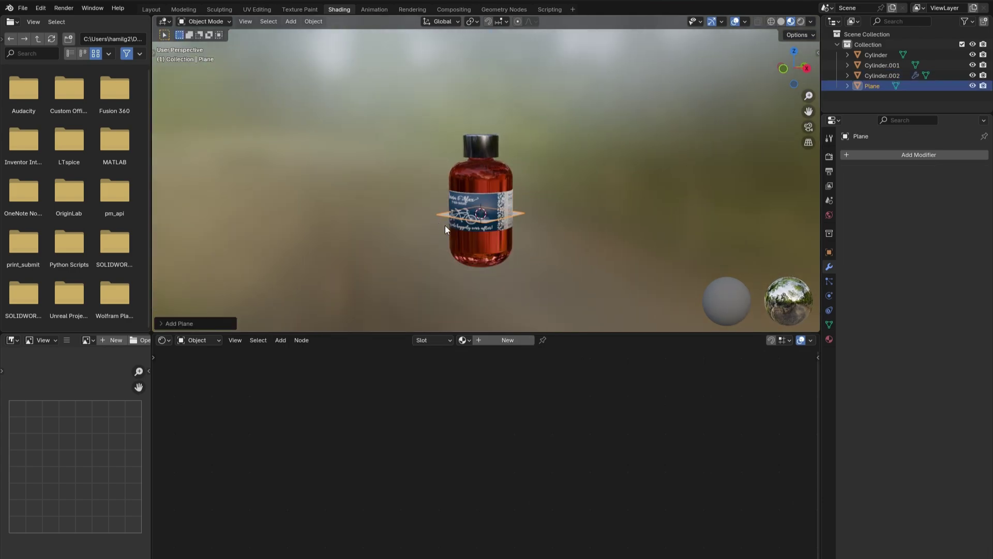
left_click(594, 130)
left_click(797, 68)
key("g")
key("z")
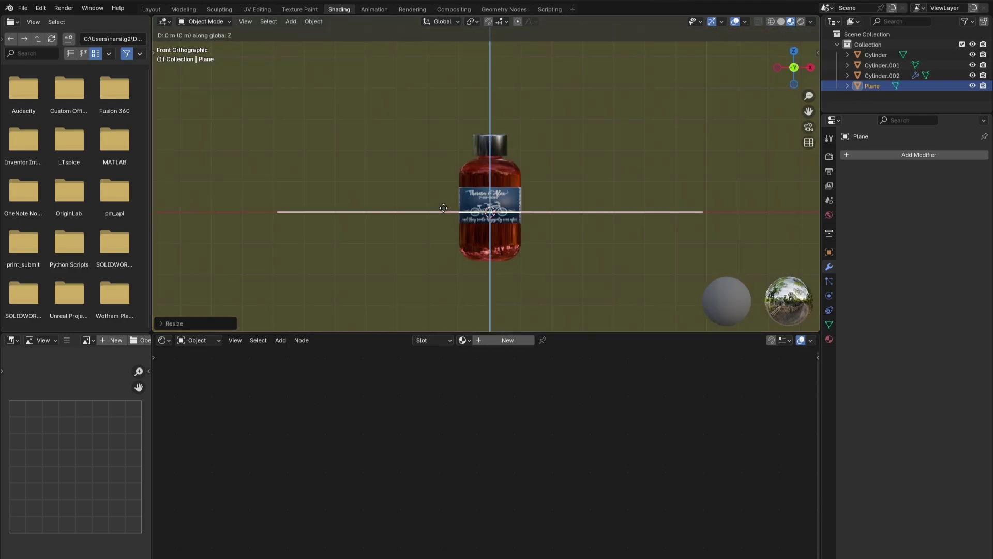
left_click(458, 255)
- Extrude the plane's back edge upward into a wall behind the bottle
key("Tab")
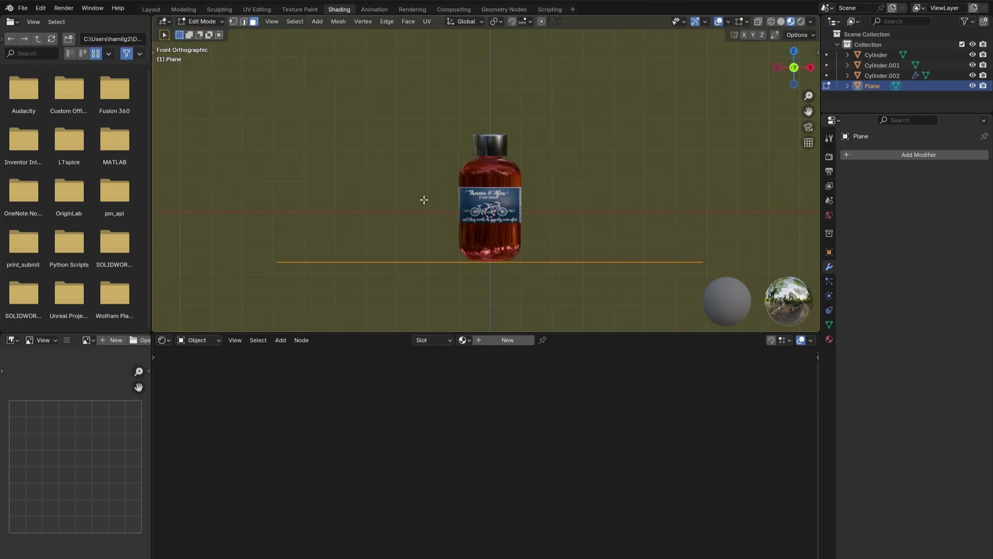
middle_click_drag(424, 200, 496, 194)
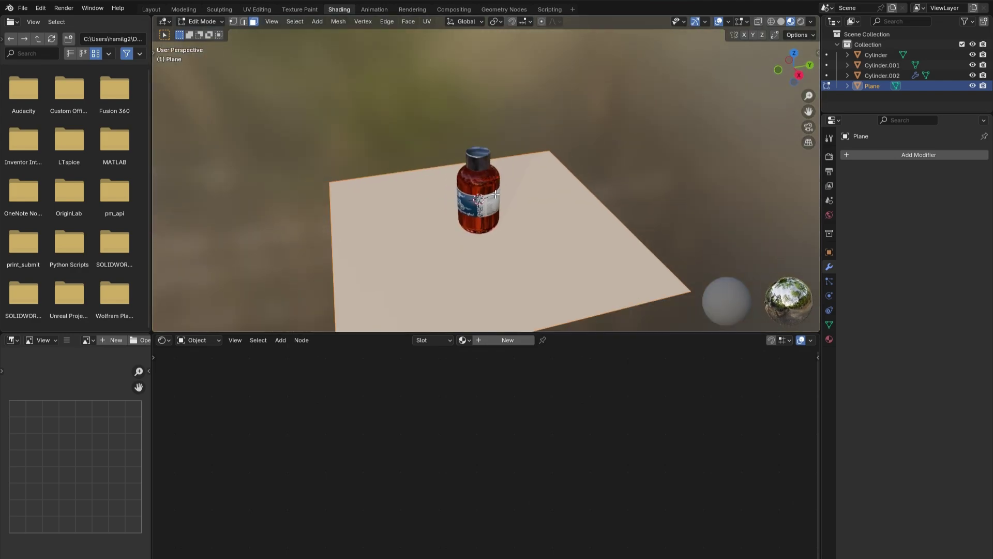
left_click(244, 25)
left_click(593, 199)
scroll(592, 198, "down", 3)
key("e")
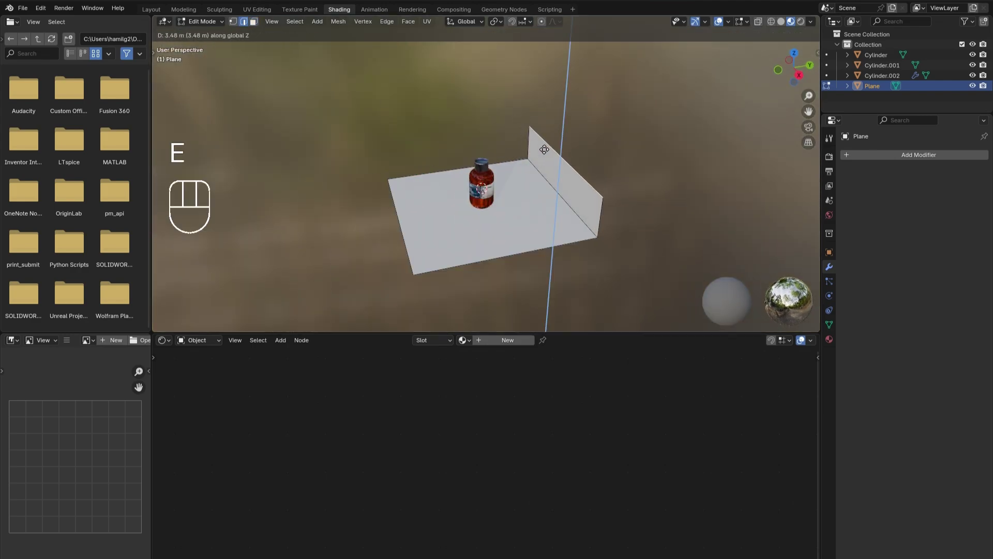
left_click(544, 65)
- Bevel the floor-to-wall corner edge into a curve and shade the backdrop smooth
left_click(544, 181)
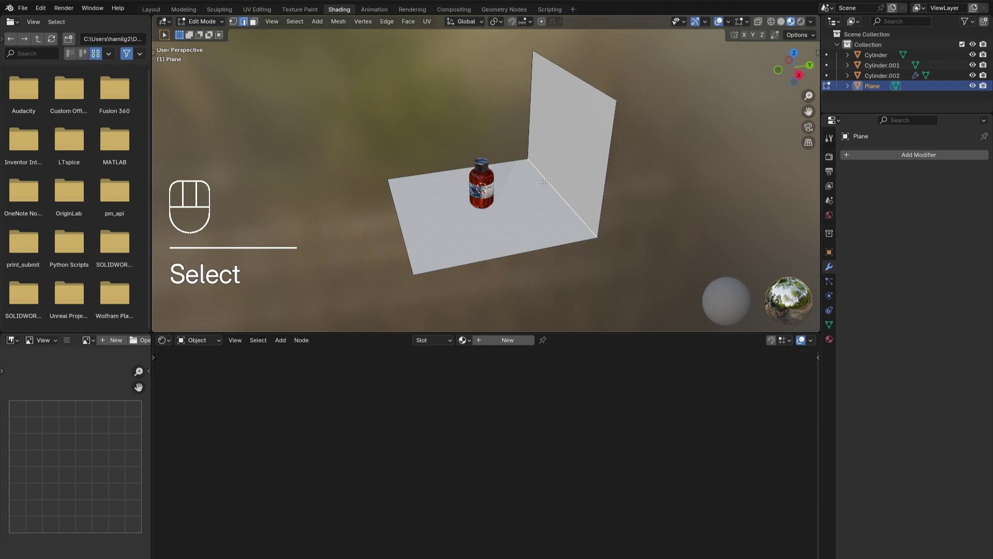
key("ctrl+b")
scroll(518, 176, "up", 10)
left_click(496, 169)
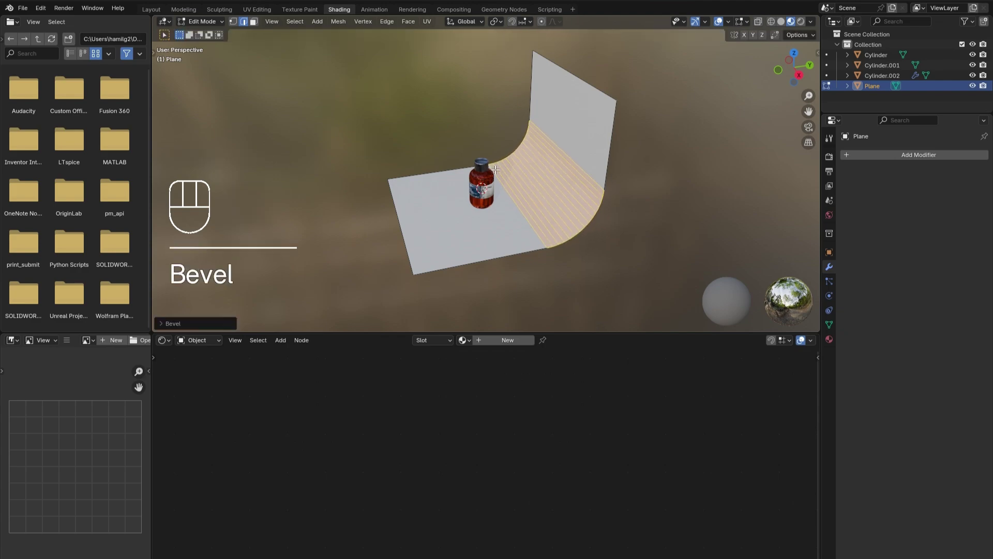
key("Tab")
right_click(409, 197)
left_click(408, 199)
middle_click_drag(408, 198, 497, 179)
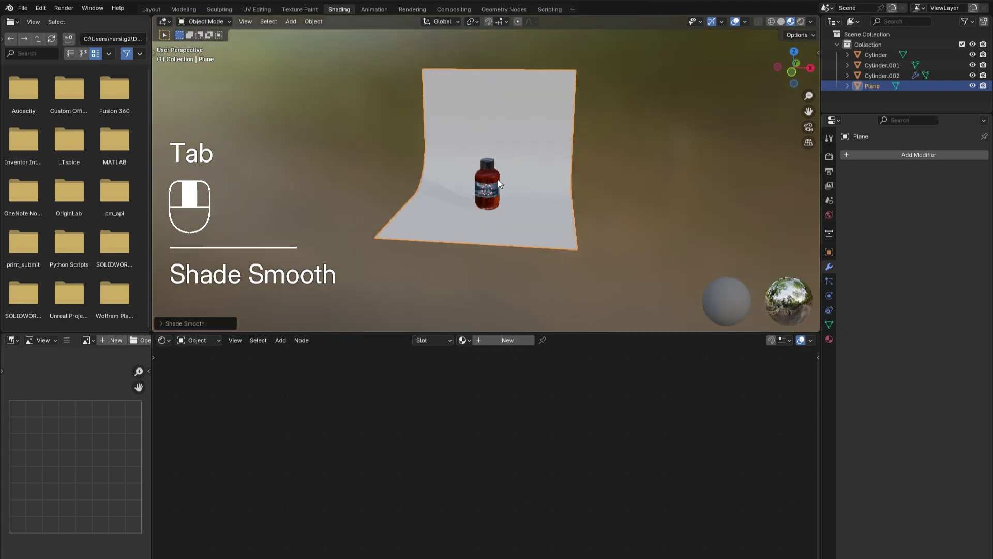
scroll(508, 167, "up", 5)
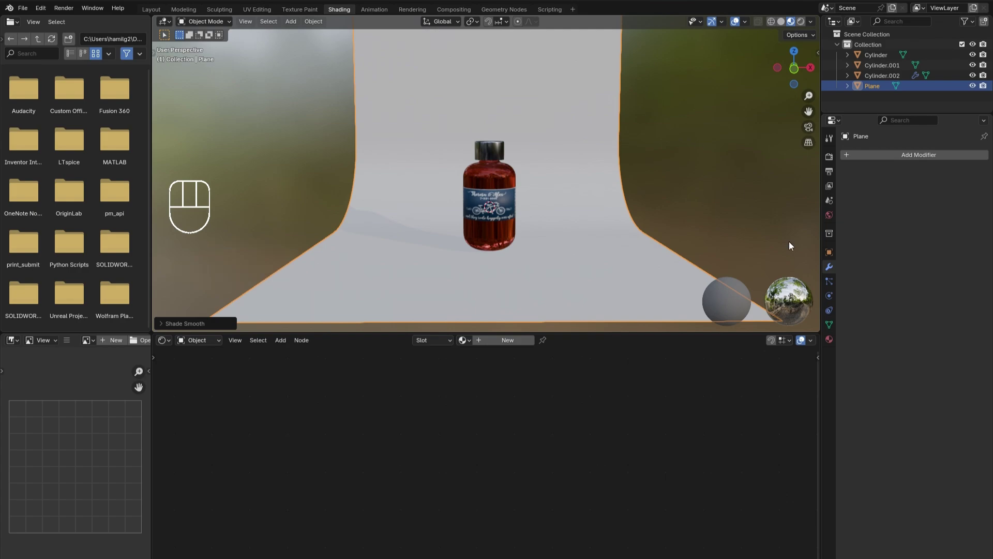
- Set the world colour to an Environment Texture using the brown_photostudio_02 HDRI
left_click(830, 215)
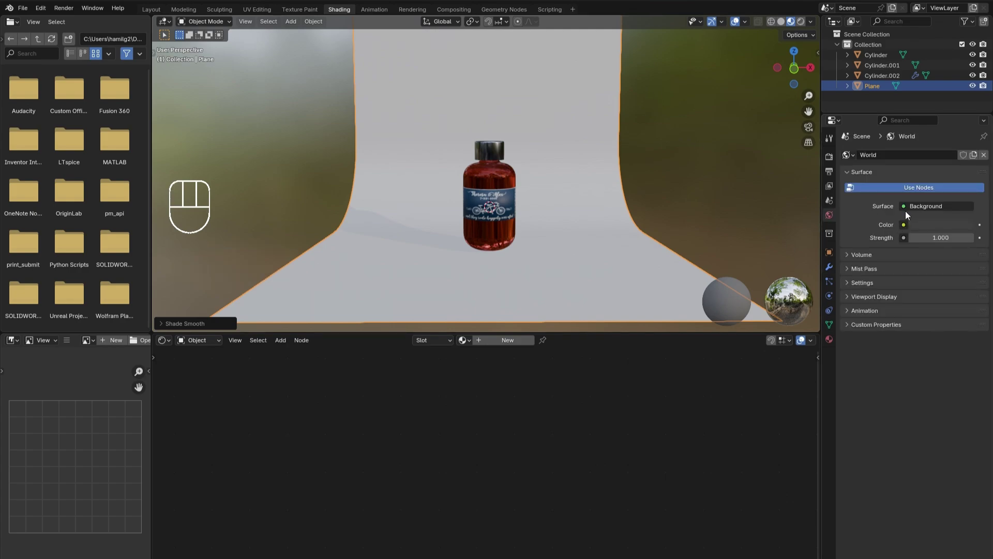
left_click(904, 225)
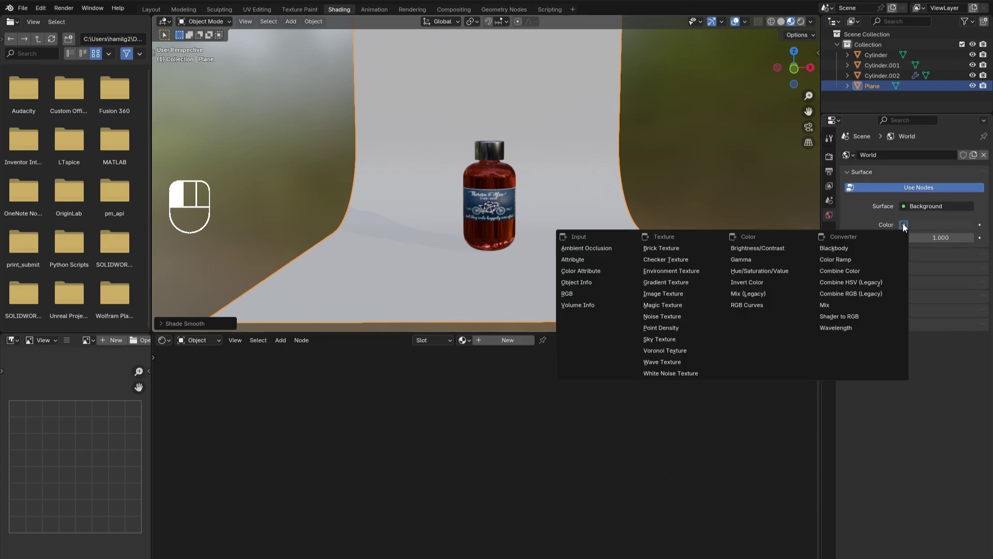
left_click(658, 272)
left_click(947, 252)
double_click(502, 230)
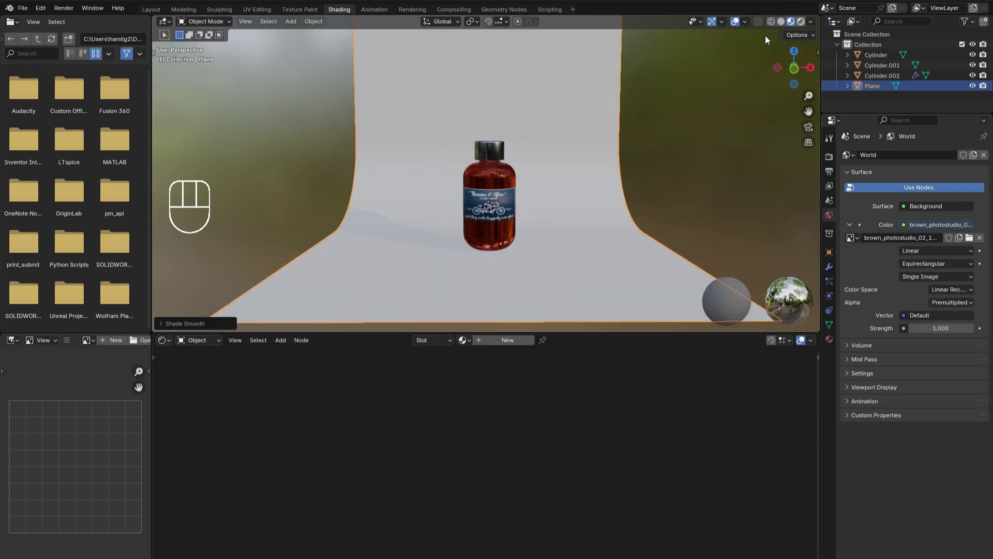
- Switch the viewport to Rendered shading and orbit to view the studio scene
left_click(801, 22)
mouse_move(801, 21)
middle_mouse_down()
mouse_move(442, 178)
mouse_move(536, 172)
mouse_move(520, 176)
middle_mouse_up()
middle_click_drag(753, 52, 432, 200)
- Add a camera, look through it, and raise it along Z
key("shift+a")
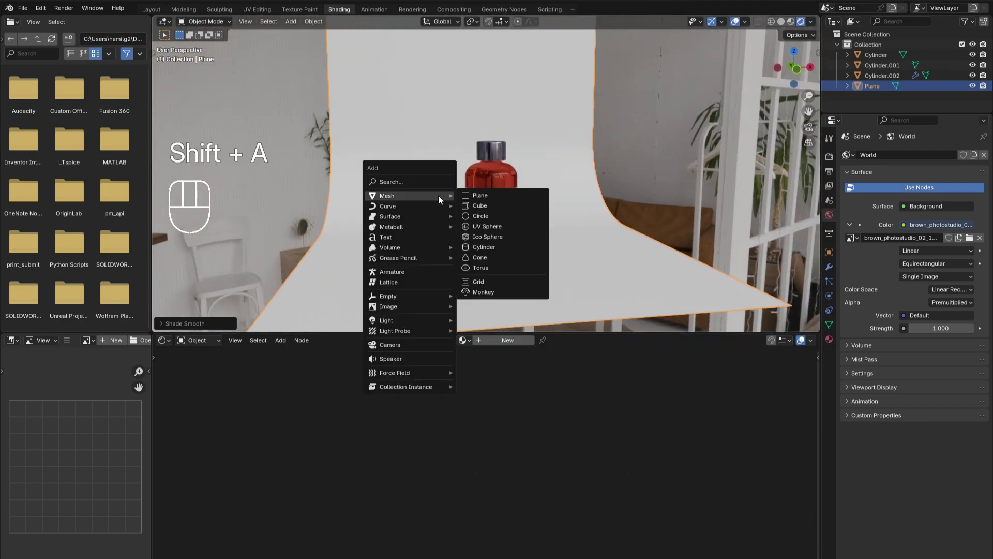
left_click(408, 346)
middle_click_drag(488, 214, 459, 212)
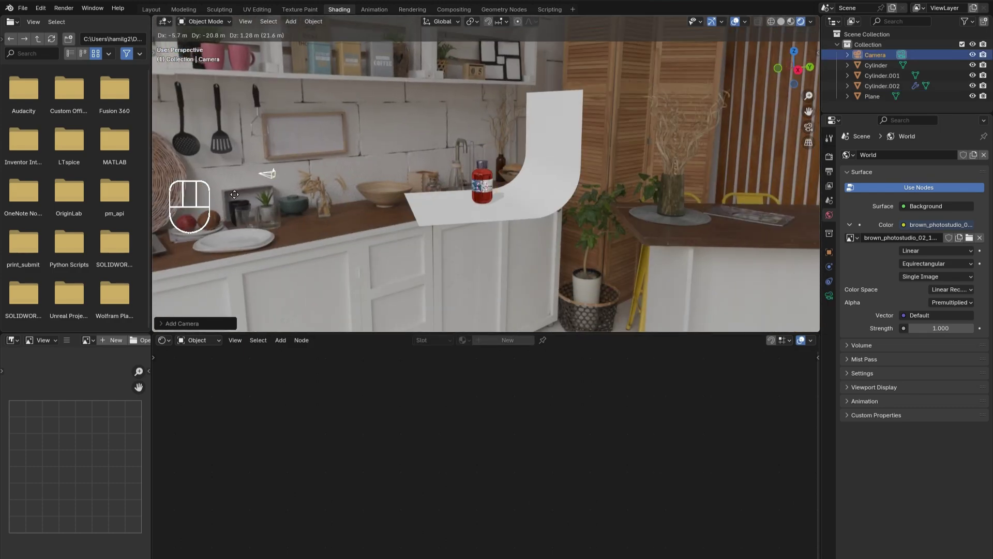
left_click(805, 128)
key("g")
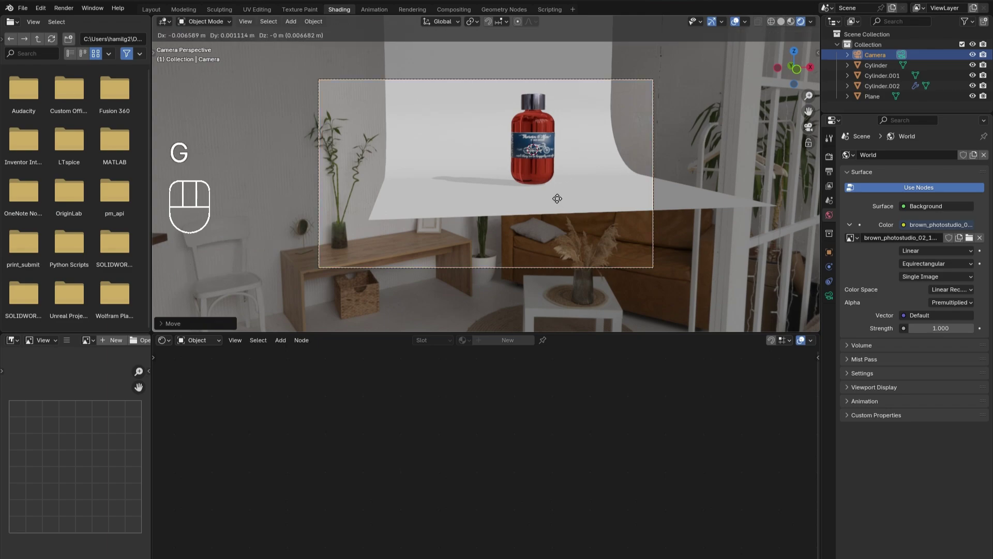
key("z")
left_click(538, 108)
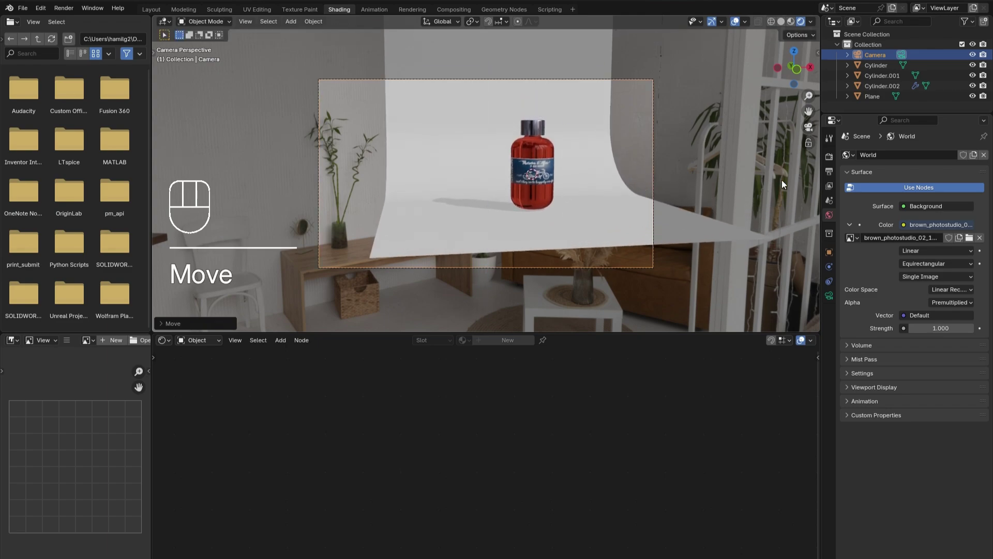
- Set the camera's focal length to 78 mm and reposition it to frame the bottle
left_click(829, 296)
mouse_move(936, 204)
left_mouse_down()
mouse_move(968, 205)
mouse_move(952, 205)
left_mouse_up()
key("g")
key("x")
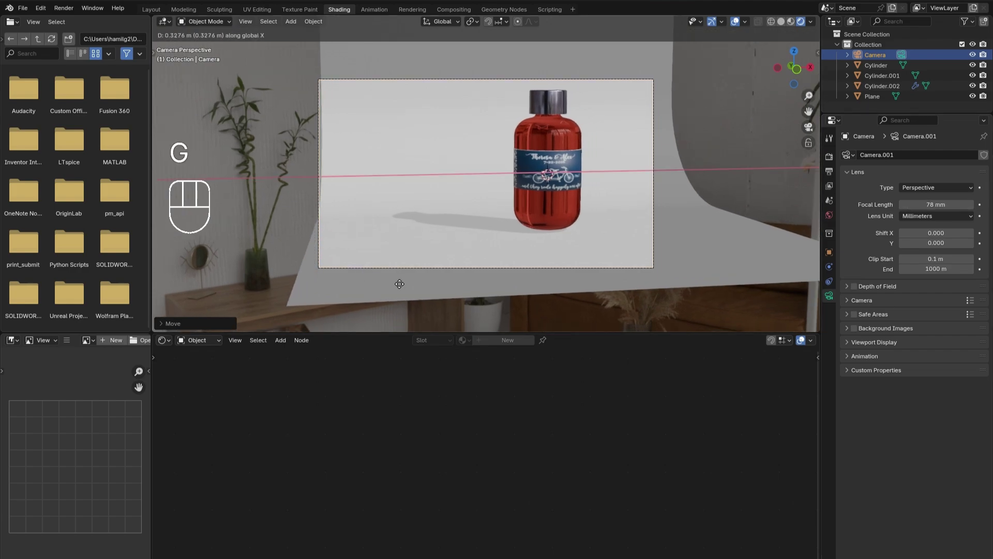
left_click(400, 283)
key("g")
left_click(431, 218)
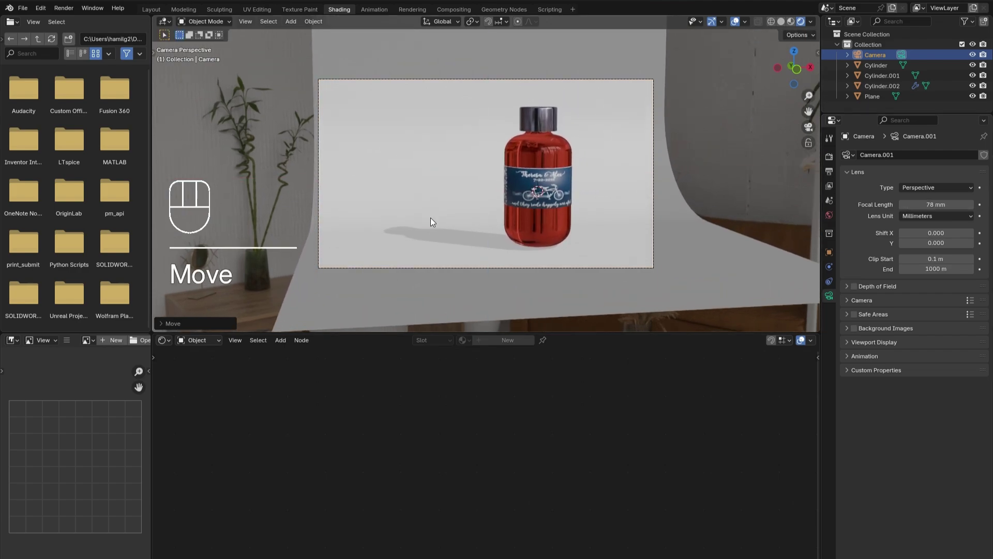
left_click(830, 156)
- Switch the render engine to Cycles and limit rendering to a region over the camera frame
left_click(941, 154)
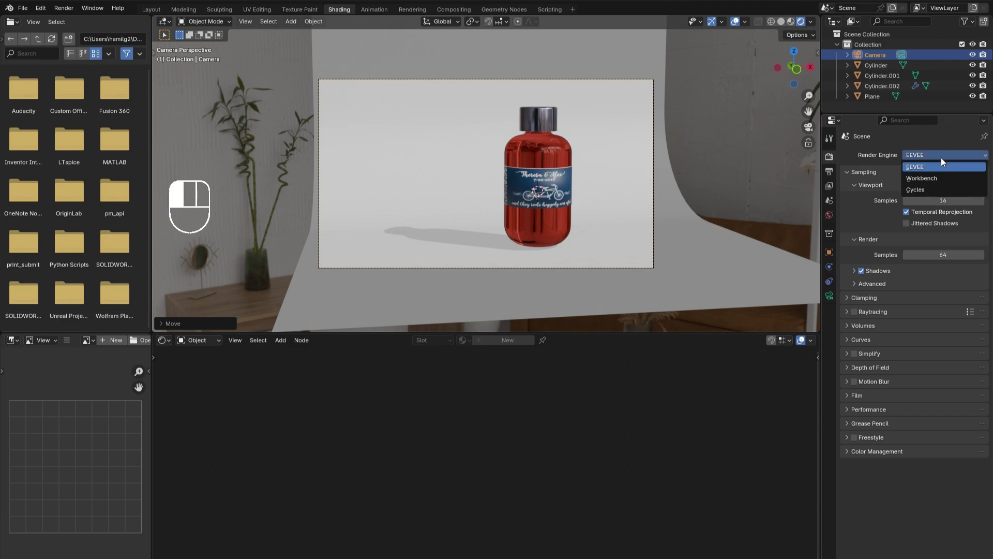
left_click(927, 190)
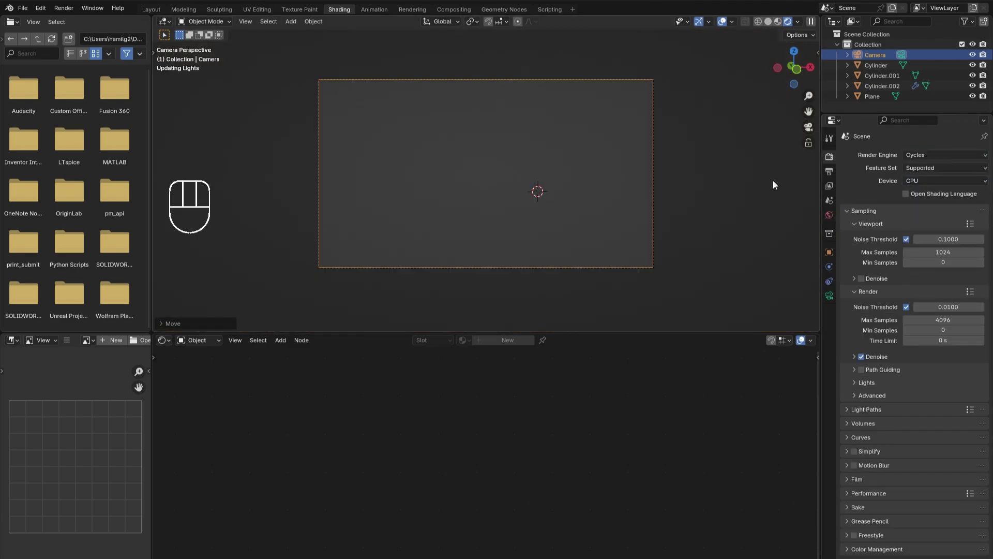
key("ctrl+b")
left_click_drag(305, 73, 724, 304)
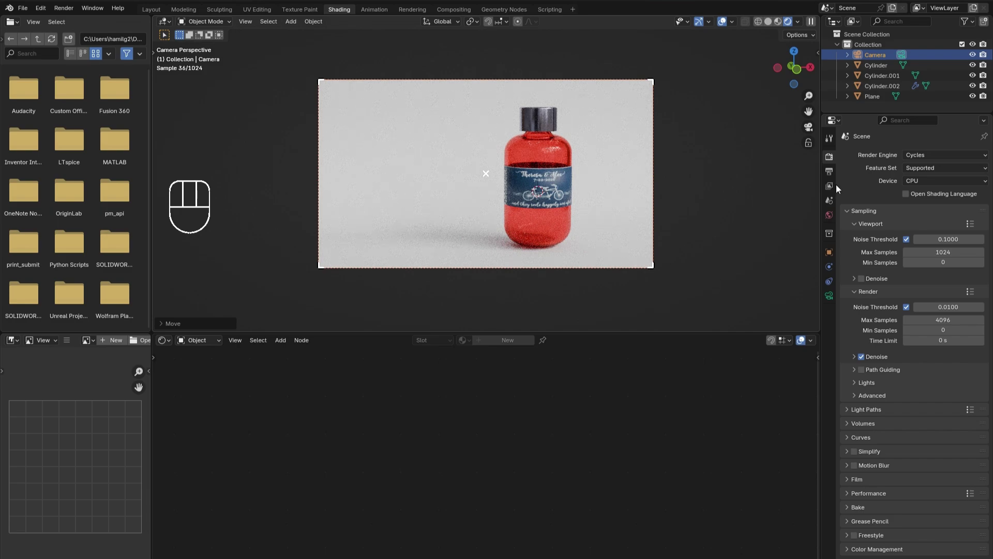
left_click(779, 22)
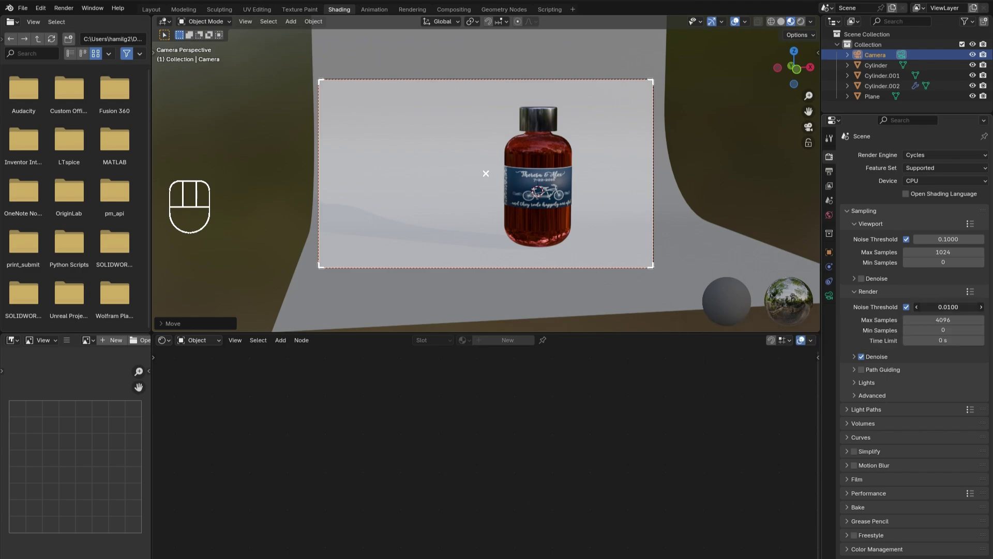
- Set the render noise threshold to 1.0 and max samples to 300
left_click_drag(932, 308, 959, 318)
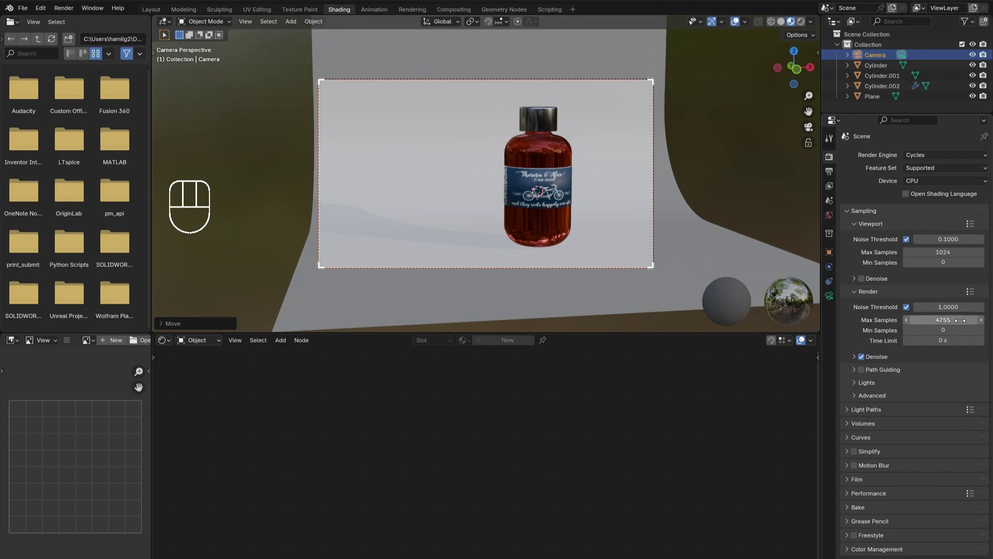
left_click(959, 318)
type("0")
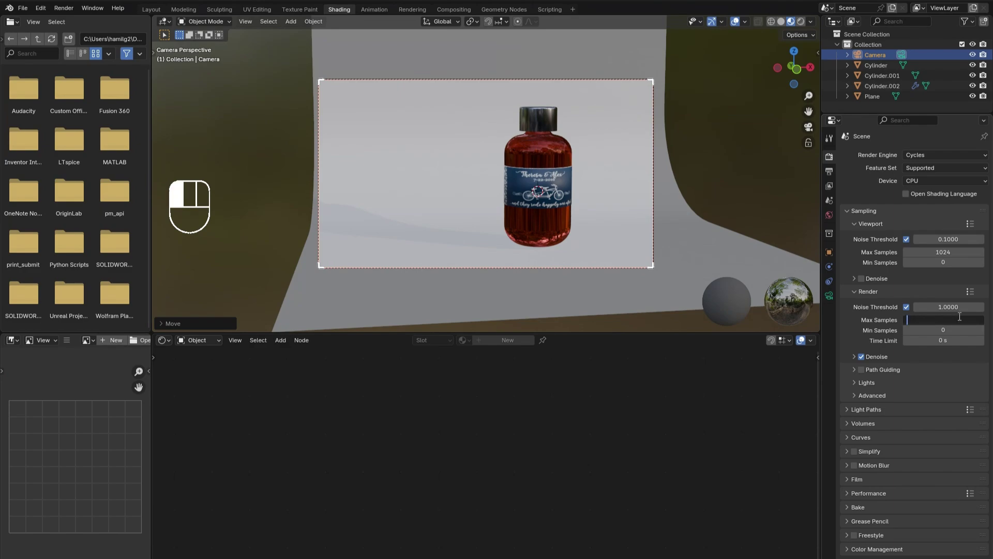
type("300")
key("Return")
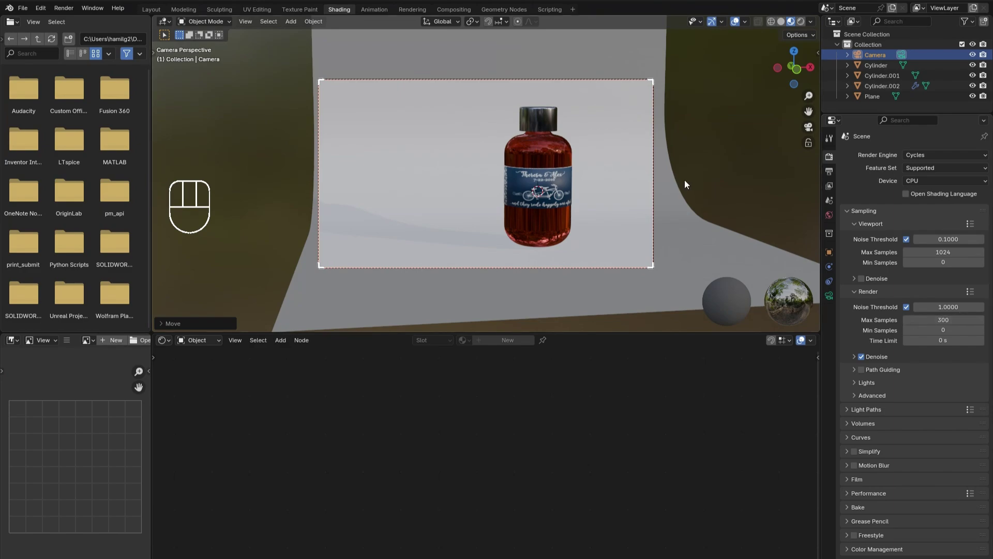